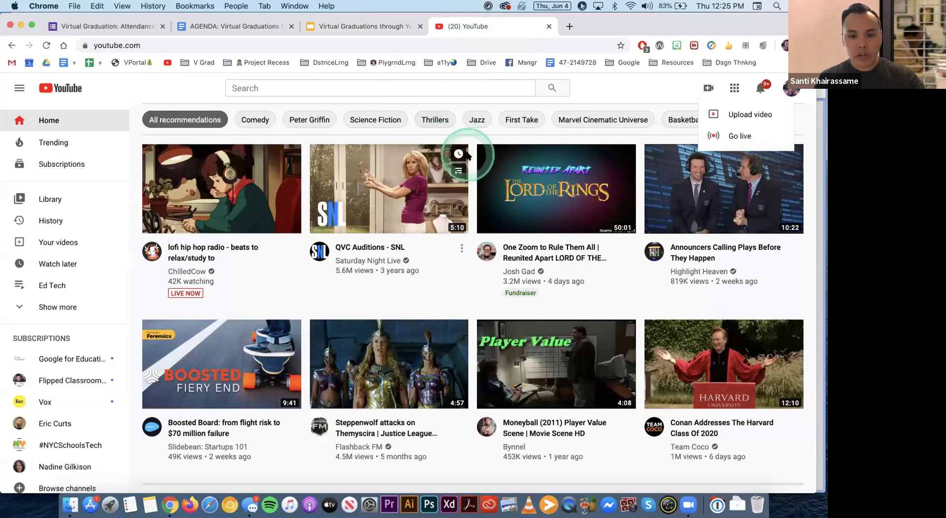
# - Start a new video upload to the YouTube channel
pyautogui.click(654, 88)
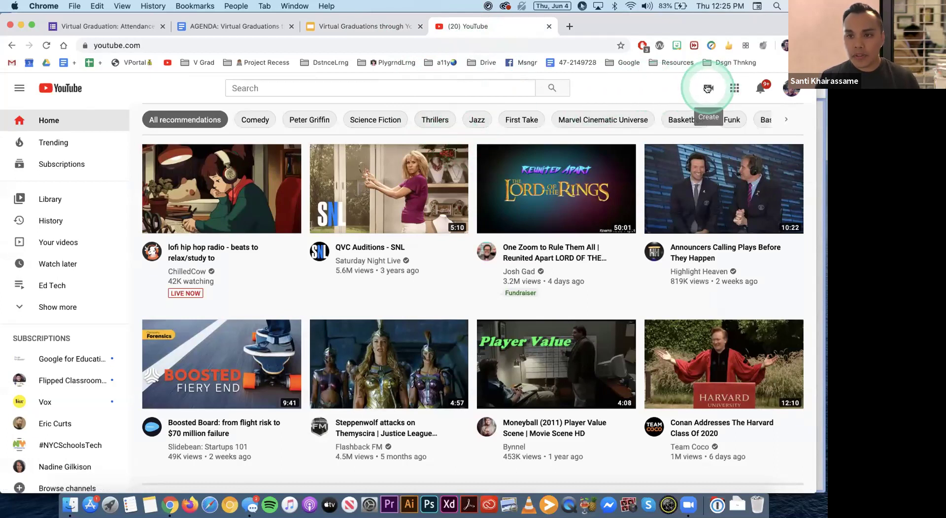
pyautogui.click(708, 88)
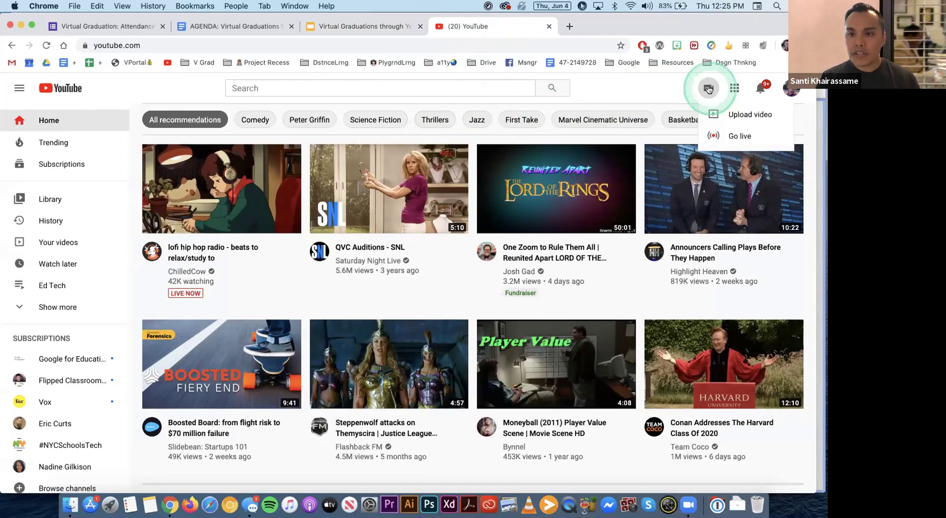
pyautogui.click(734, 115)
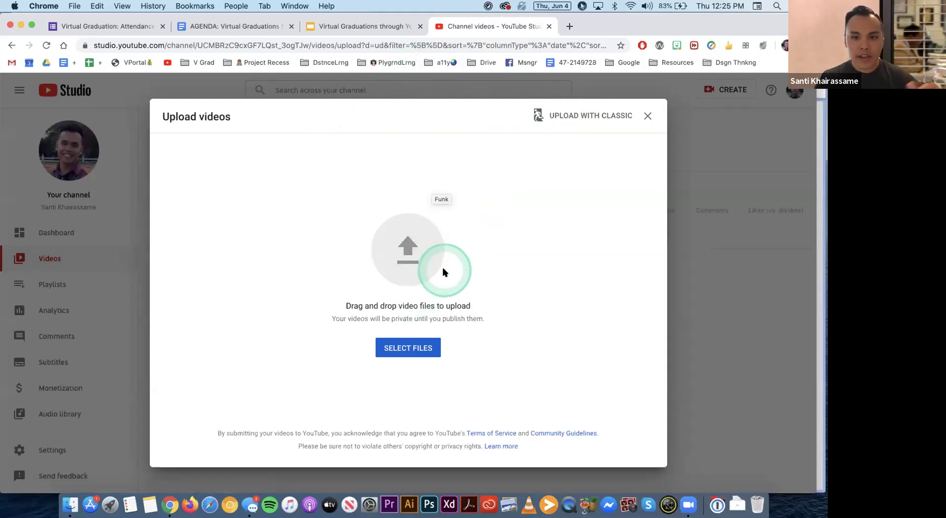
# - Add the desktop video file 200529_GALAPAGOS GRADUATION_FULL 720_v5.mp4 to the upload
pyautogui.press('F11')
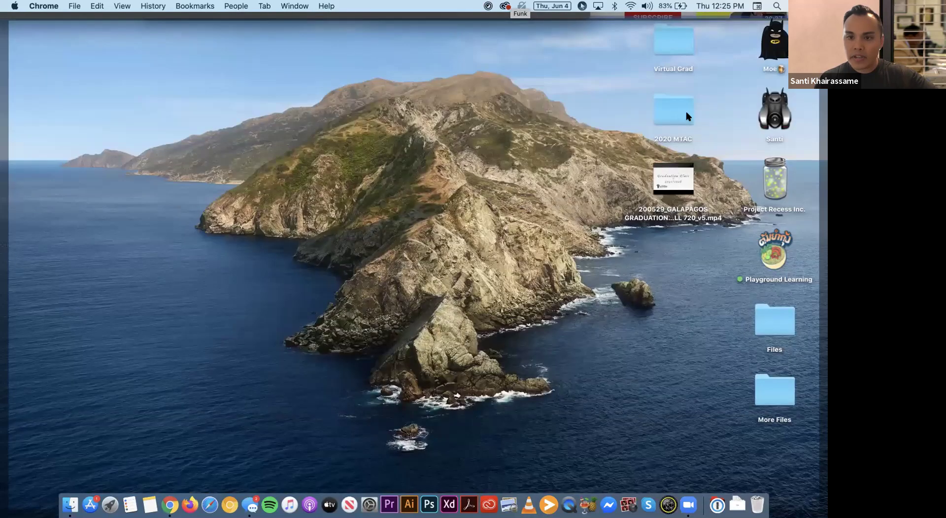
pyautogui.doubleClick(684, 46)
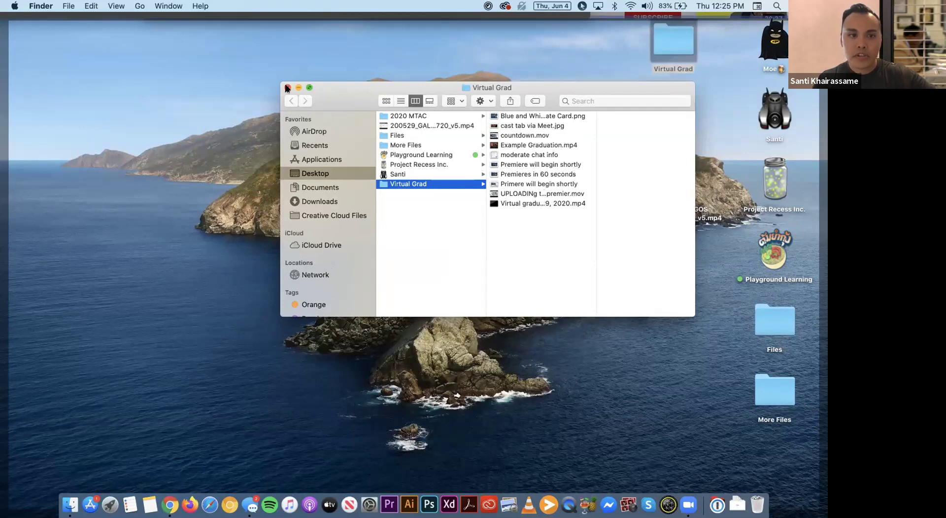
pyautogui.press('super+w')
pyautogui.moveTo(676, 190); pyautogui.dragTo(510, 259)
pyautogui.press('F11')
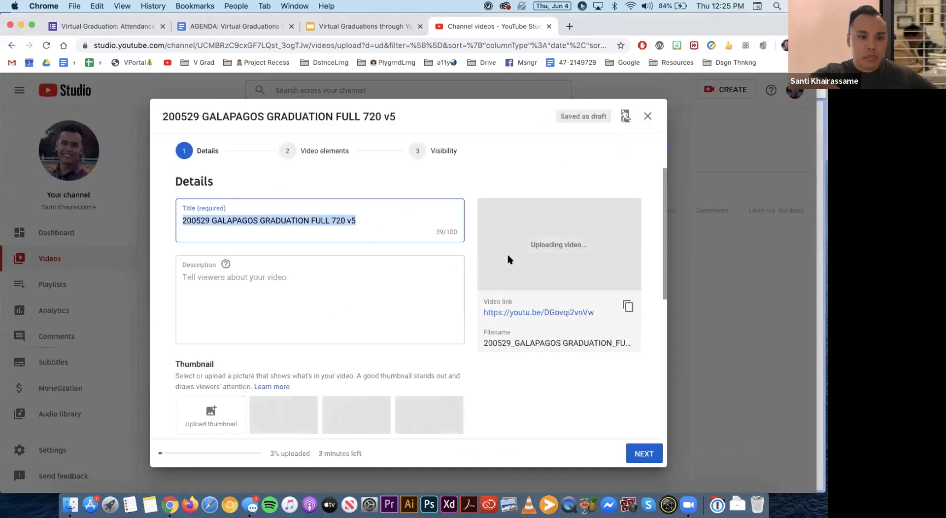
# - Title the video "Example Grad video" and go to its custom thumbnail option below the description
pyautogui.write('Example Grad video')
pyautogui.click(304, 295)
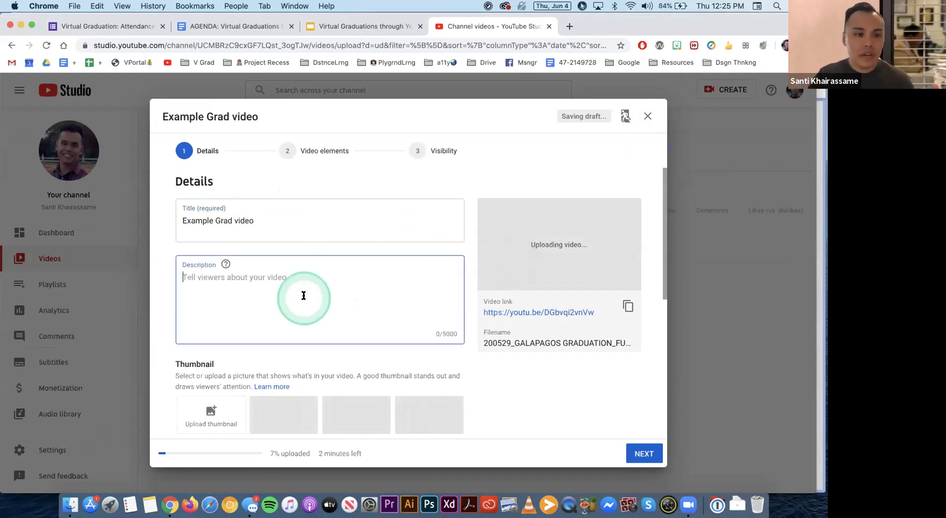
pyautogui.scroll(-1, 327, 289)
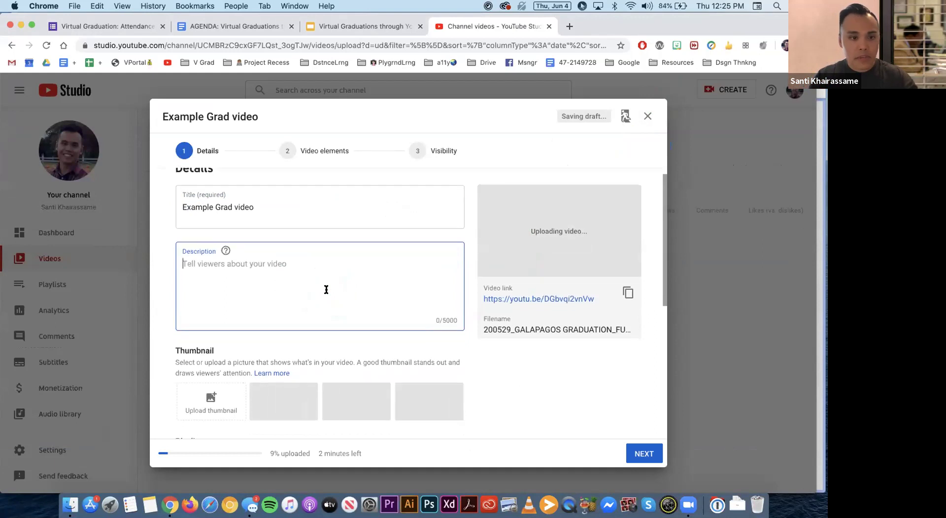
pyautogui.scroll(-2, 327, 291)
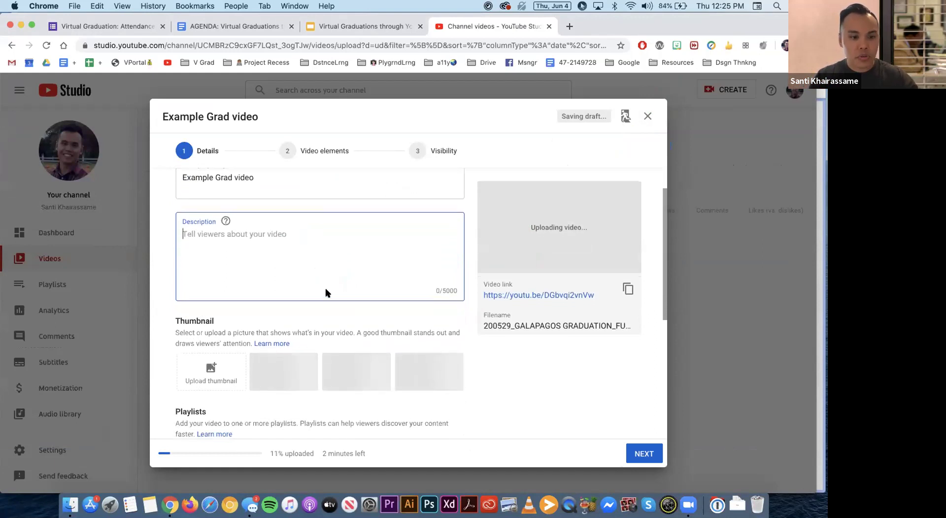
pyautogui.scroll(-2, 326, 292)
pyautogui.click(235, 336)
pyautogui.click(237, 343)
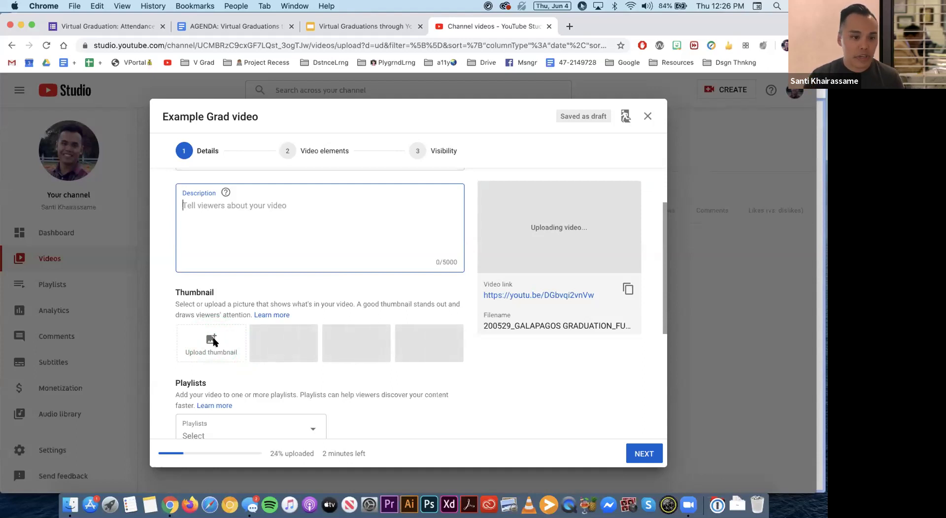
pyautogui.click(215, 341)
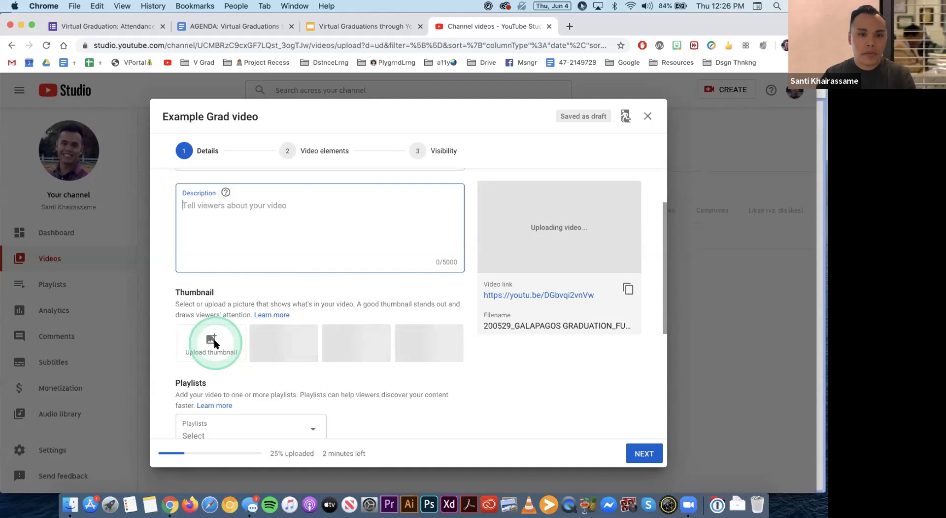
# - Open the Canva website in a separate browser page as a source for thumbnail designs
pyautogui.click(570, 26)
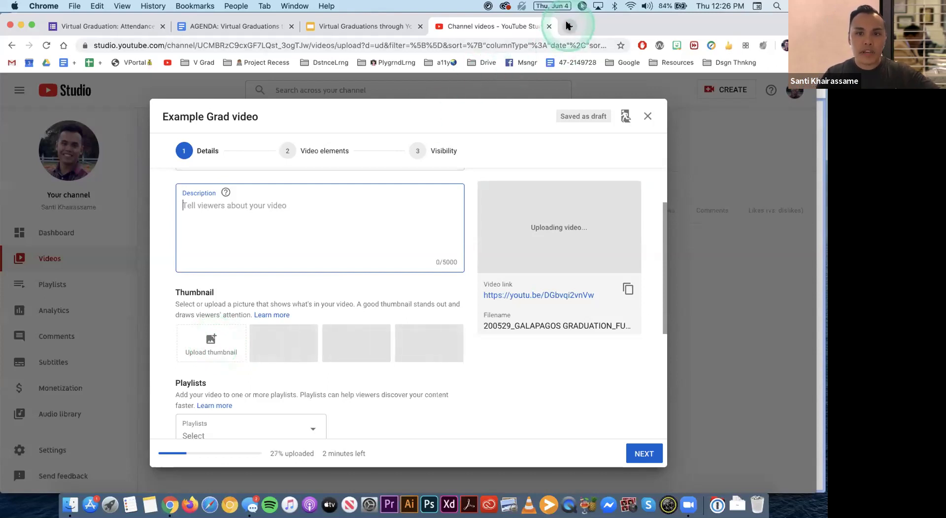
pyautogui.write('can')
pyautogui.press('BackSpace')
pyautogui.write('va')
pyautogui.press('Return')
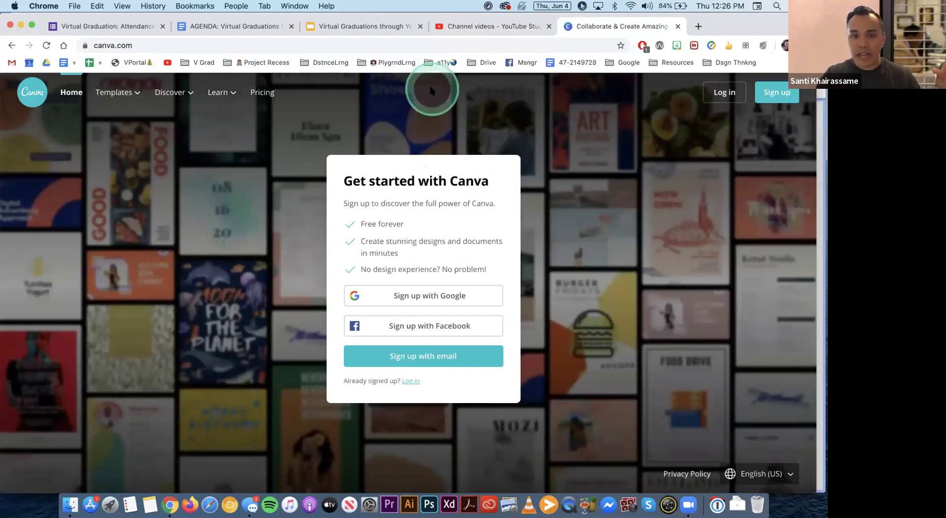
# - Upload "Blue and White Congratulations Graduate Card.png" from the Virtual Grad folder as the video's thumbnail
pyautogui.click(481, 26)
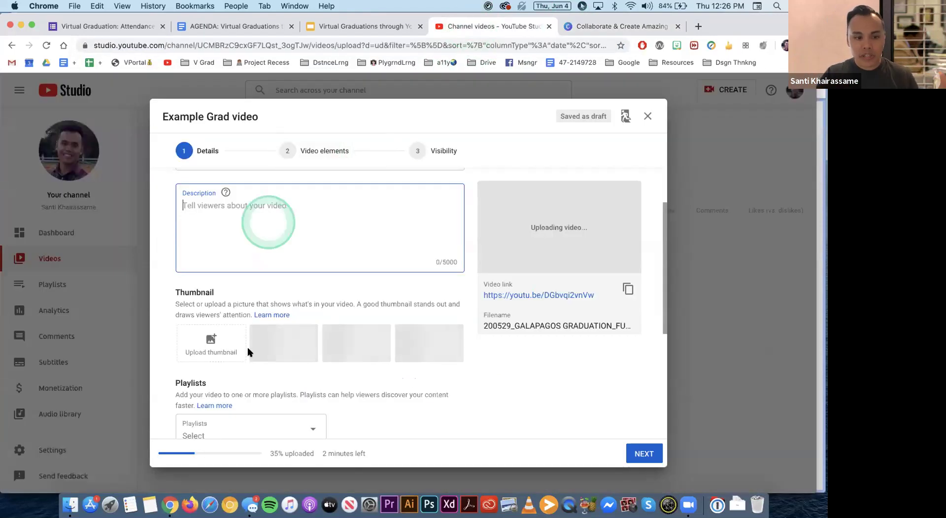
pyautogui.click(216, 344)
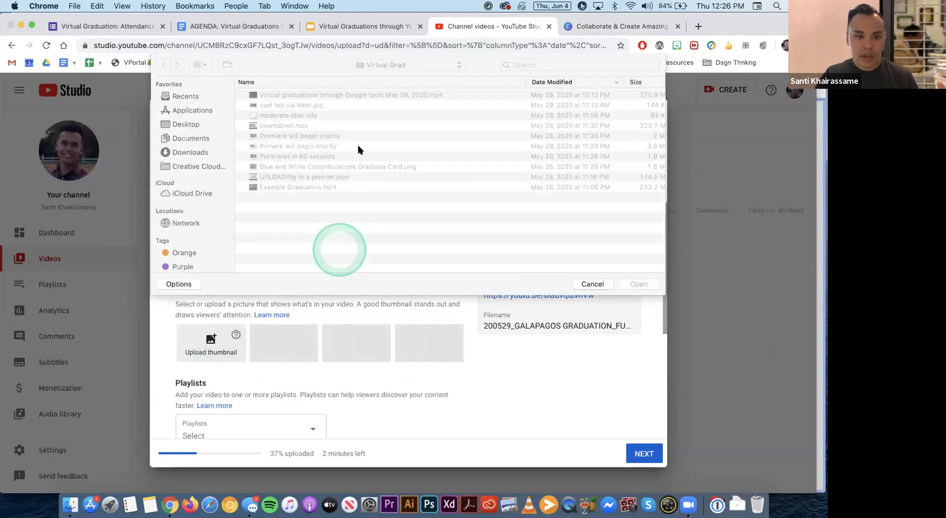
pyautogui.click(331, 168)
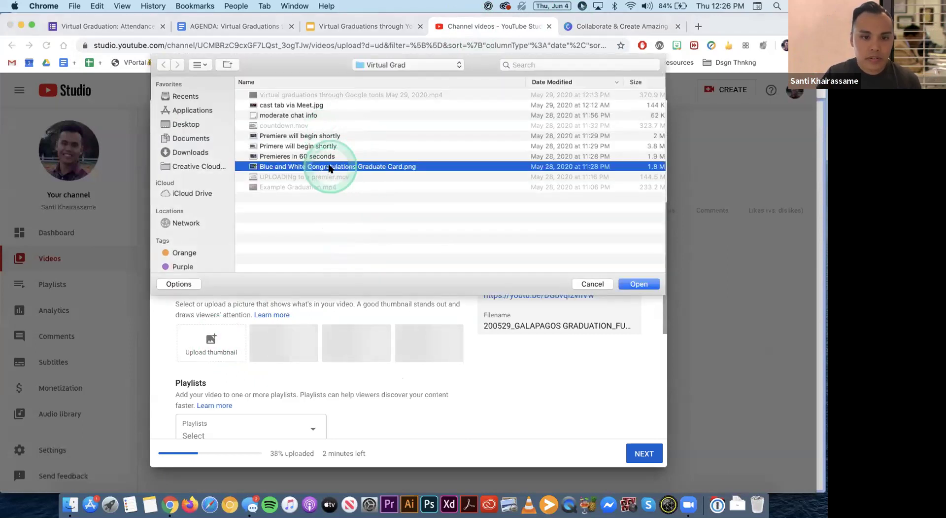
pyautogui.click(640, 284)
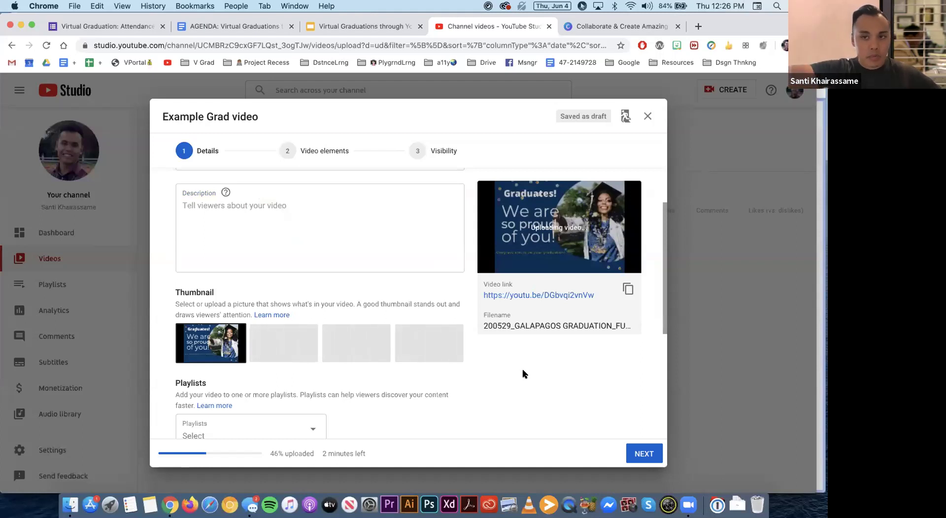
# - Revisit the Canva start page briefly and return to the video's upload details
pyautogui.click(549, 156)
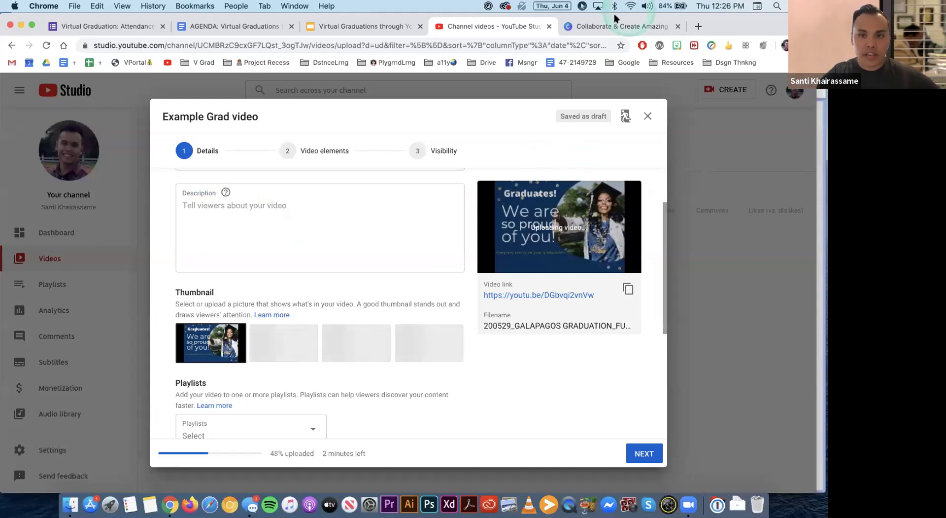
pyautogui.click(591, 26)
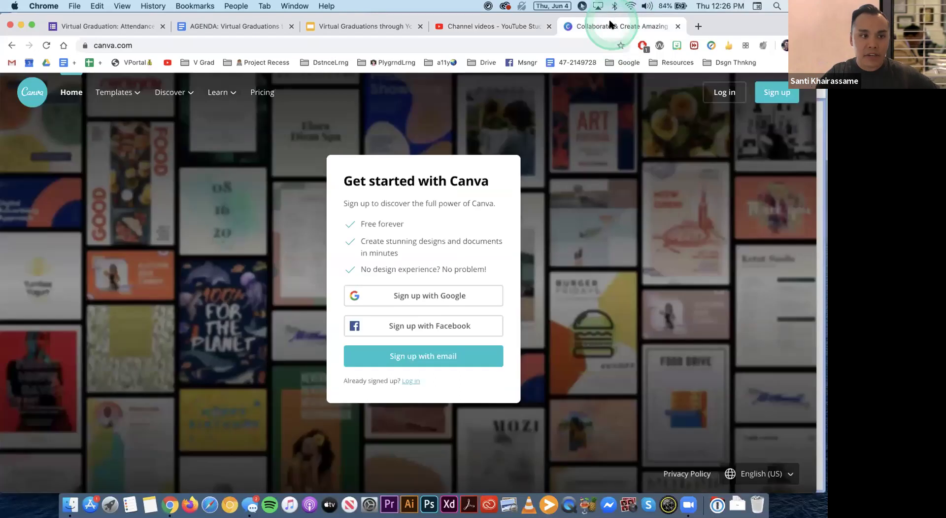
pyautogui.click(513, 26)
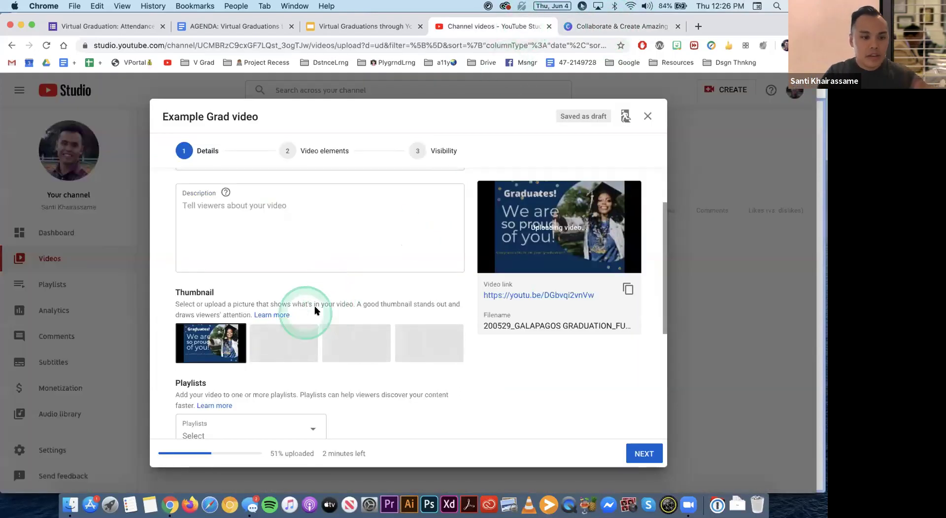
# - Set the video's audience to "Yes, it's made for kids"
pyautogui.scroll(-5, 316, 316)
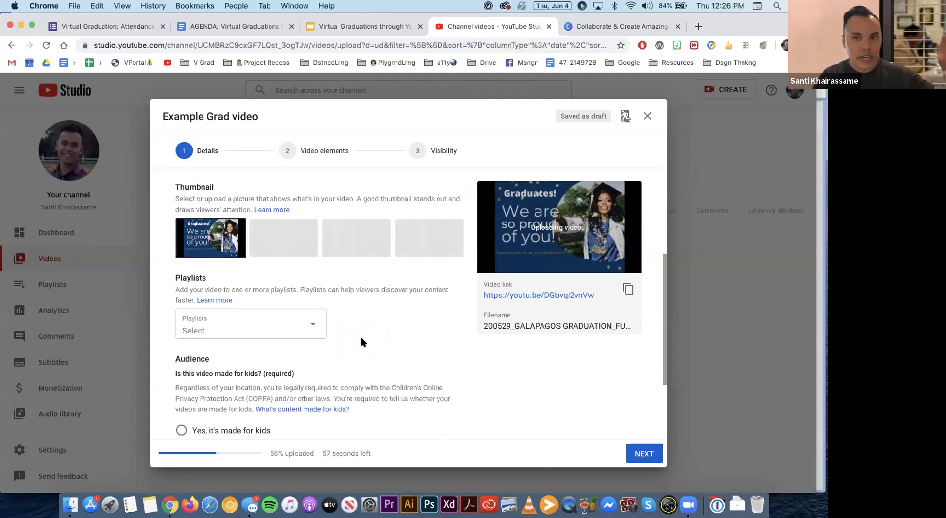
pyautogui.scroll(-3, 361, 341)
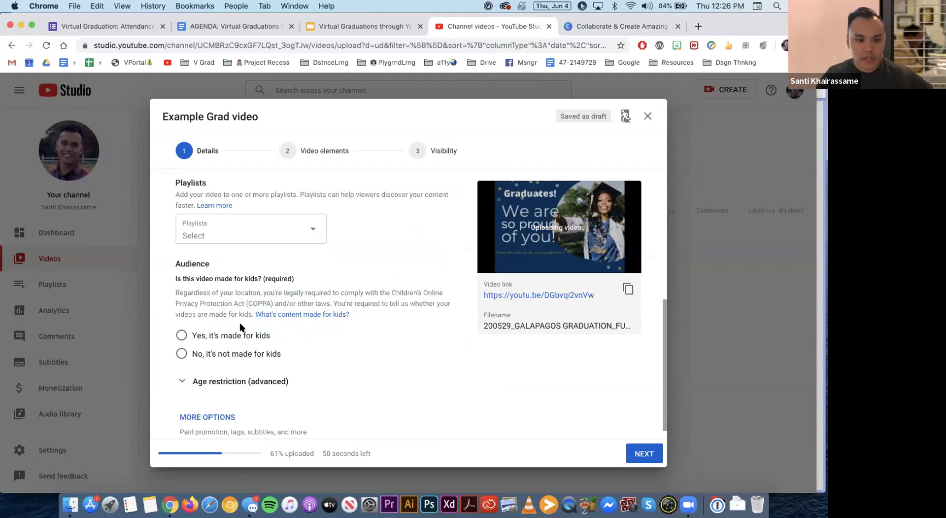
pyautogui.scroll(-1, 332, 310)
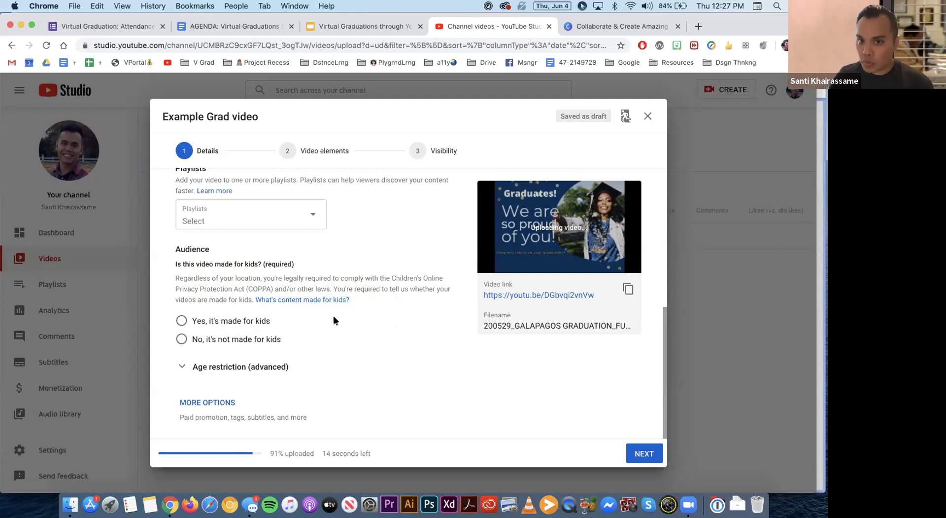
pyautogui.moveTo(325, 324); pyautogui.dragTo(228, 323)
pyautogui.click(228, 322)
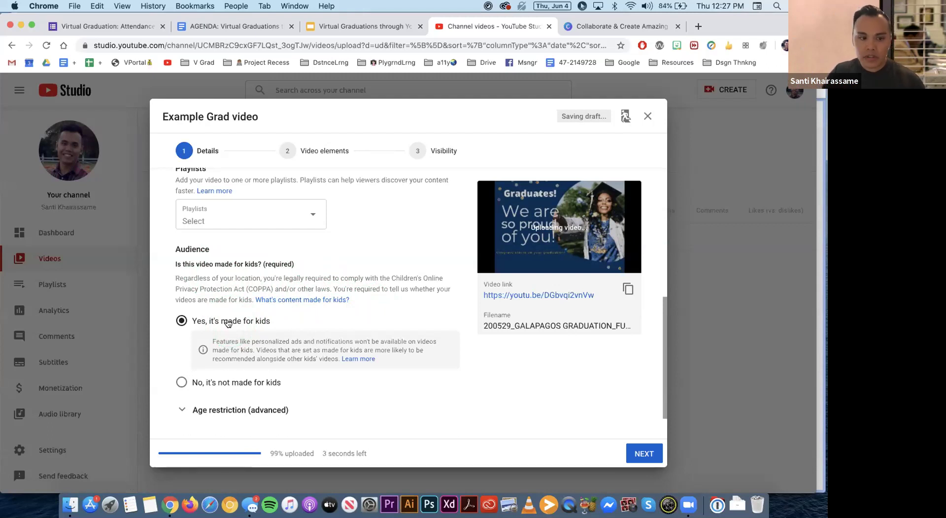
pyautogui.click(181, 380)
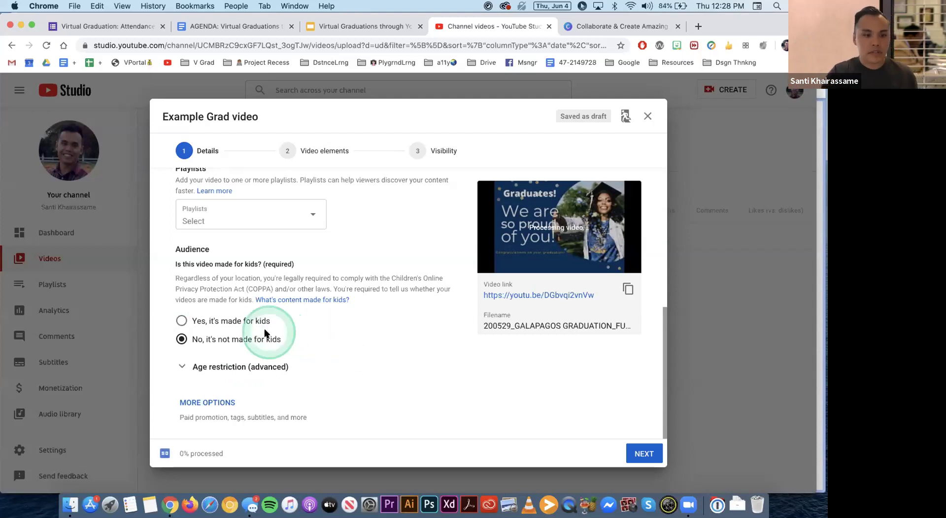
pyautogui.click(211, 321)
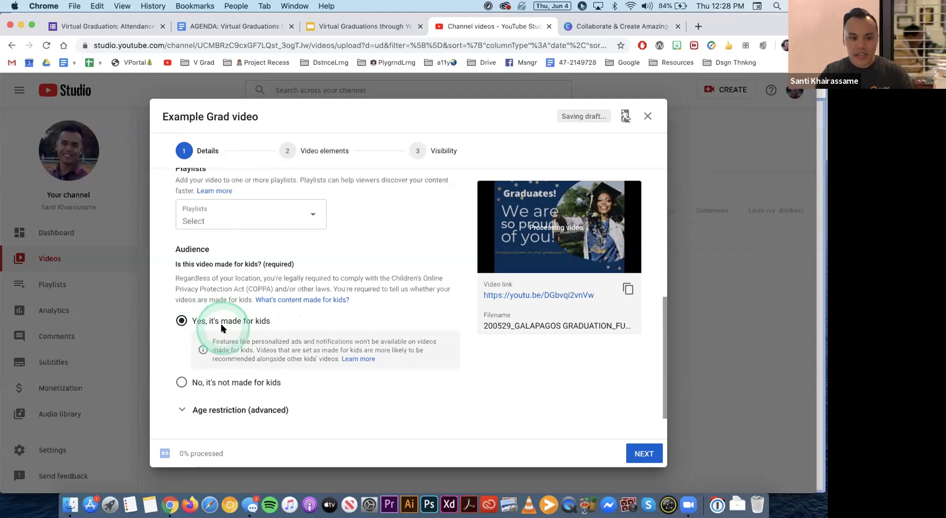
# - Advance past the details and video elements stages to the visibility settings
pyautogui.scroll(-2, 304, 325)
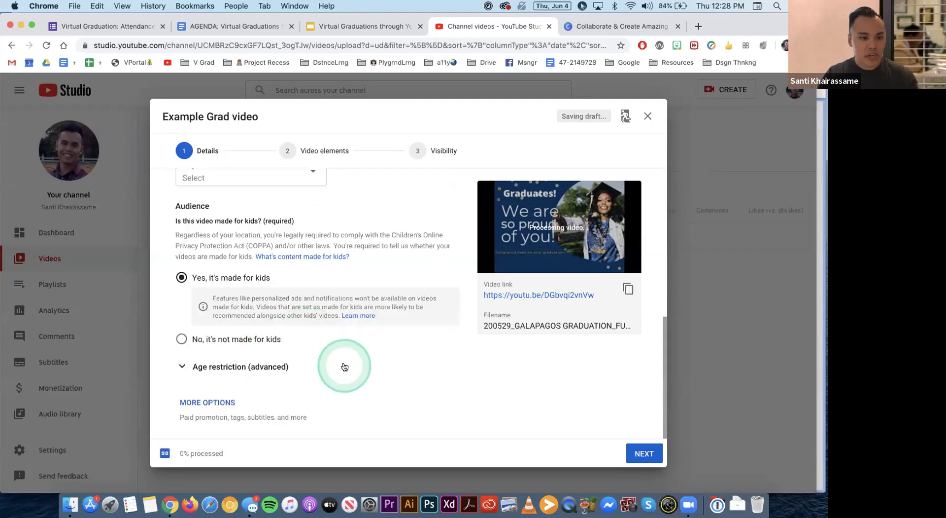
pyautogui.click(643, 452)
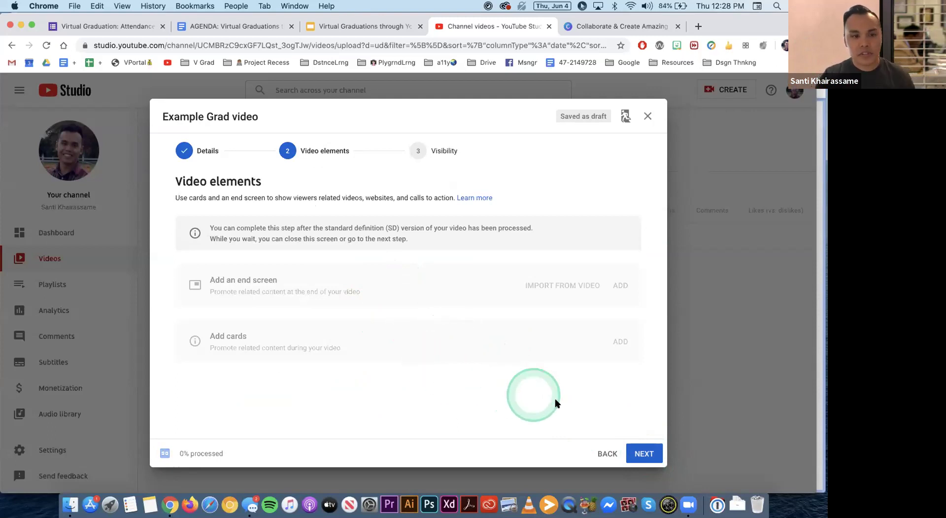
pyautogui.click(635, 451)
# - Choose to schedule the video's release and set it to Jun 19, 2020 at 12:00 PM
pyautogui.scroll(-2, 362, 253)
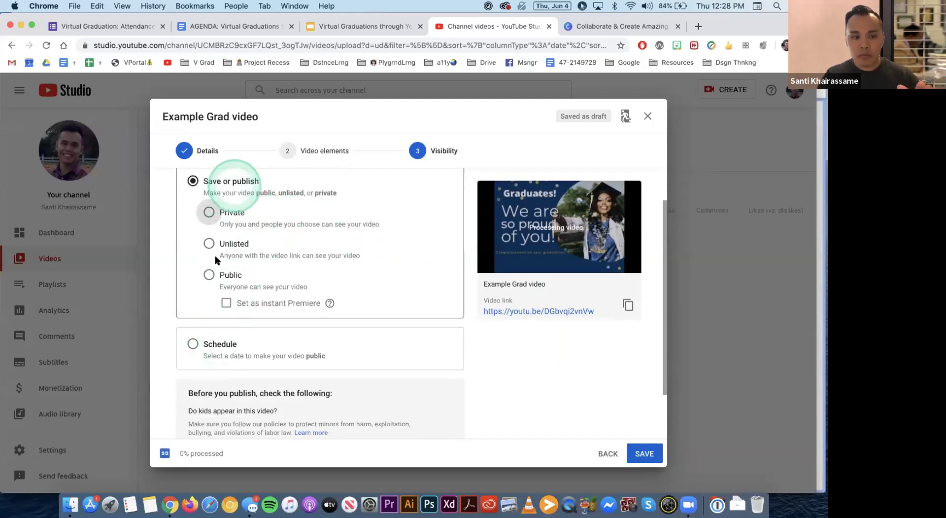
pyautogui.click(192, 344)
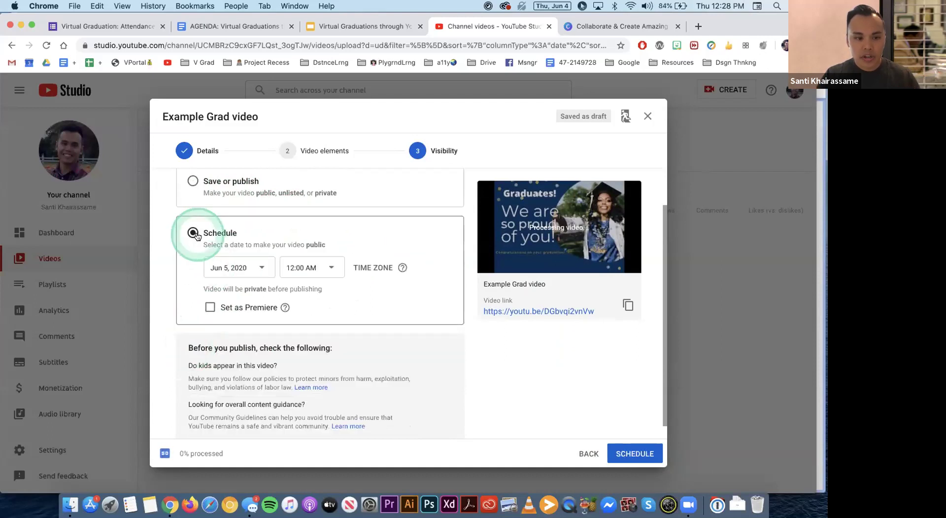
pyautogui.click(260, 268)
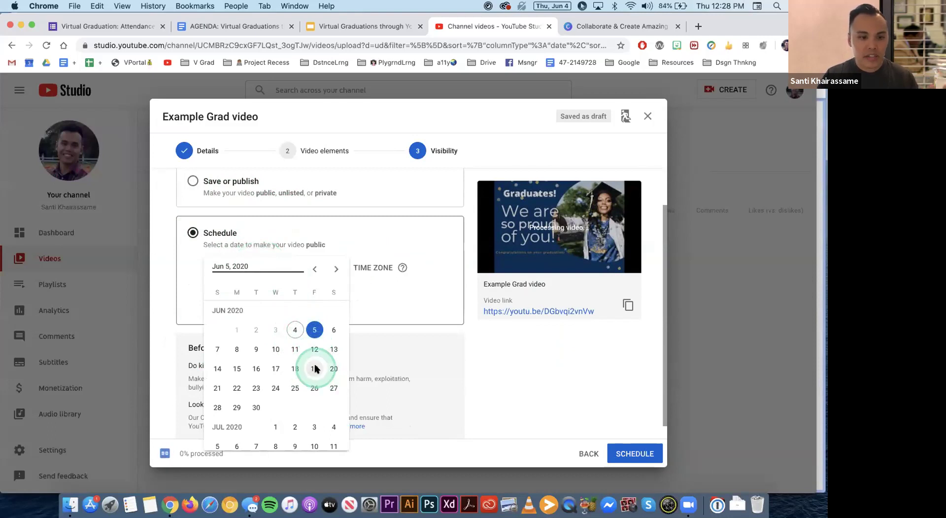
pyautogui.click(331, 270)
pyautogui.scroll(-10, 326, 347)
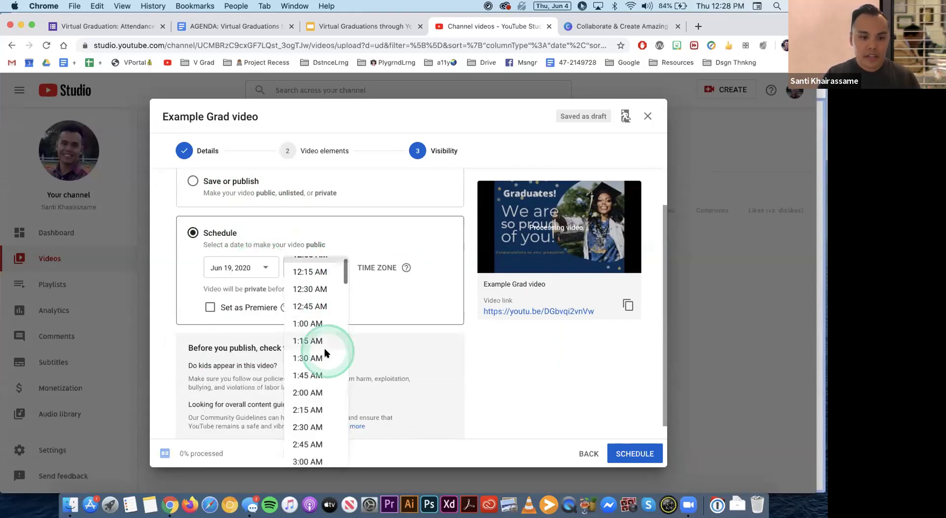
pyautogui.scroll(-5, 325, 352)
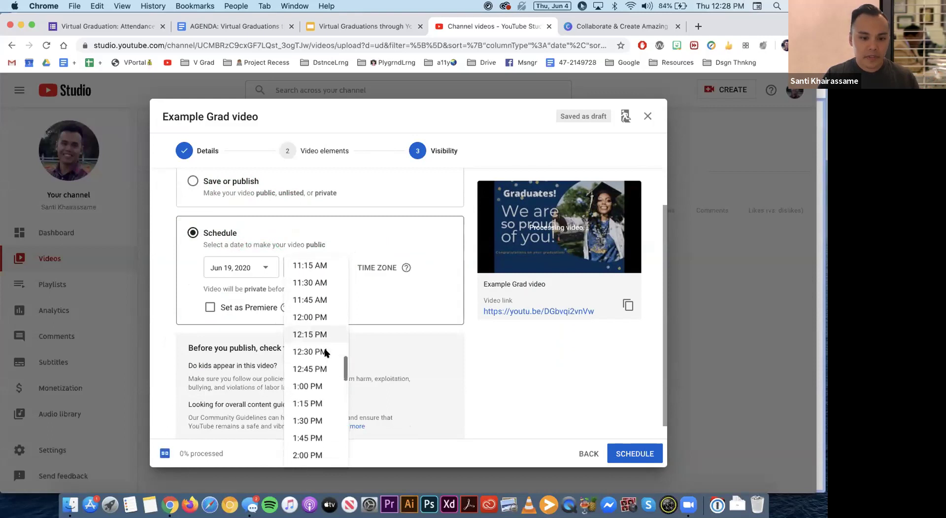
pyautogui.click(312, 300)
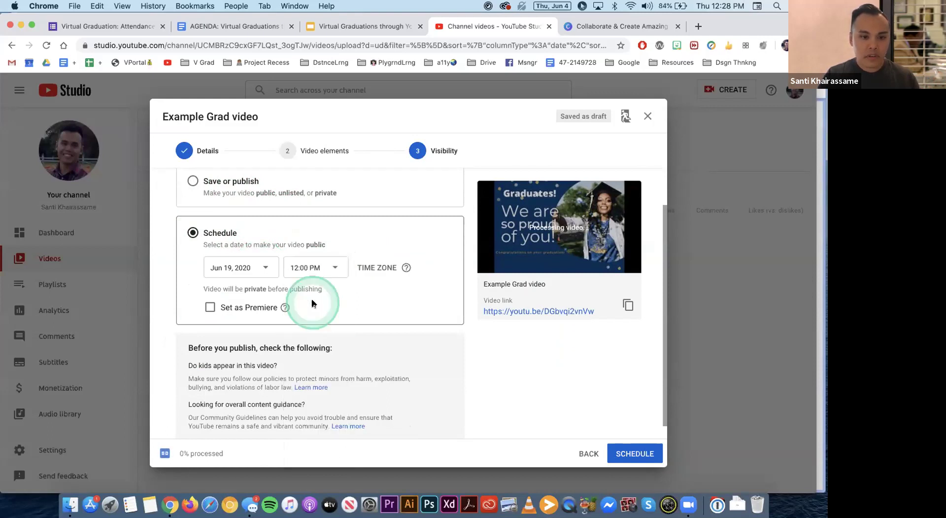
# - Set the scheduled release's time zone to (GMT-0400) New York
pyautogui.click(383, 267)
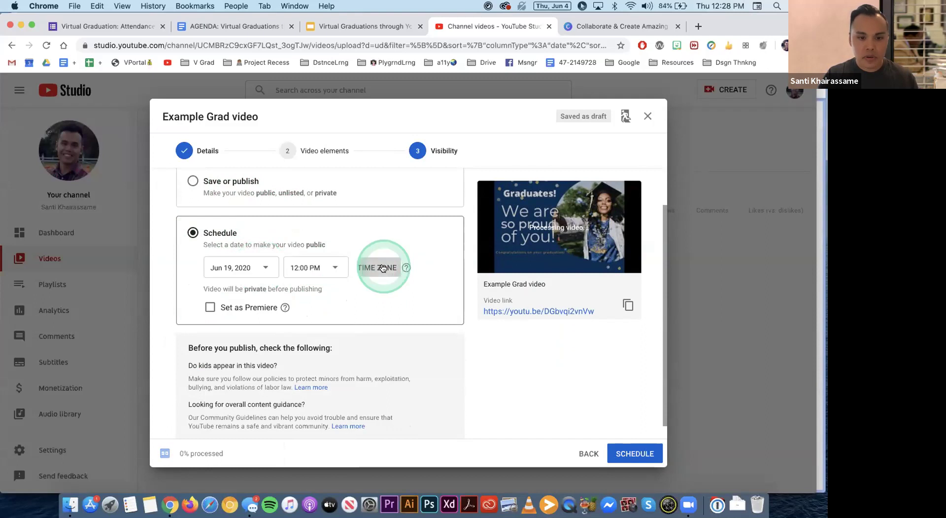
pyautogui.scroll(-4, 340, 345)
pyautogui.scroll(-3, 338, 352)
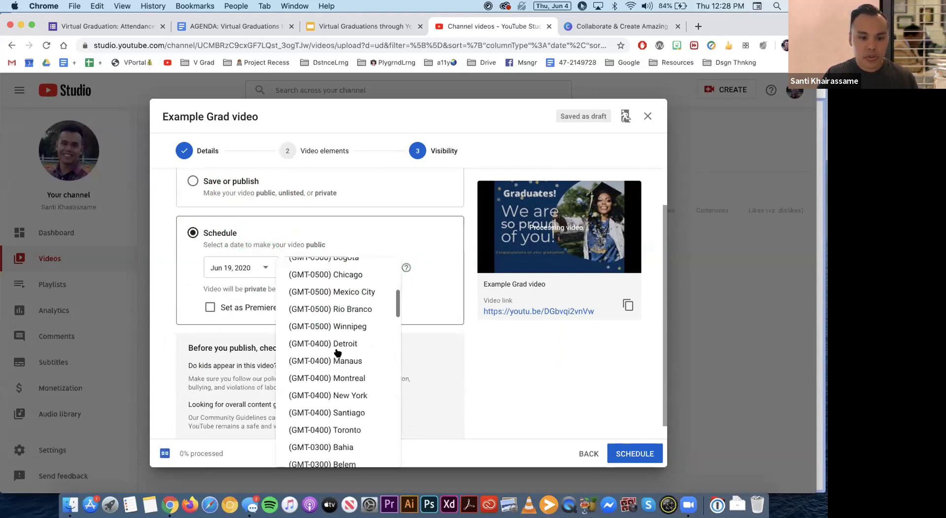
pyautogui.click(359, 350)
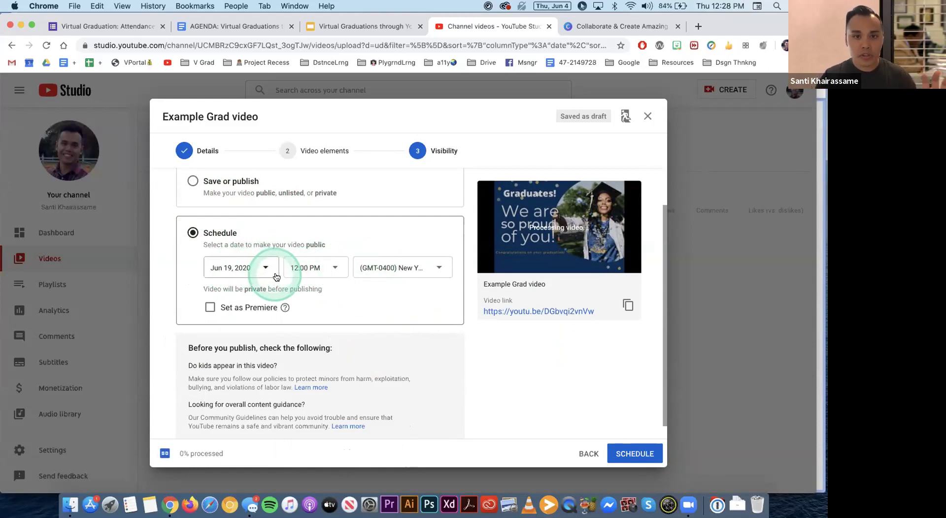
# - Set the scheduled video as a Premiere, submit the schedule and close the processing notice
pyautogui.click(209, 307)
pyautogui.click(210, 307)
pyautogui.click(210, 307)
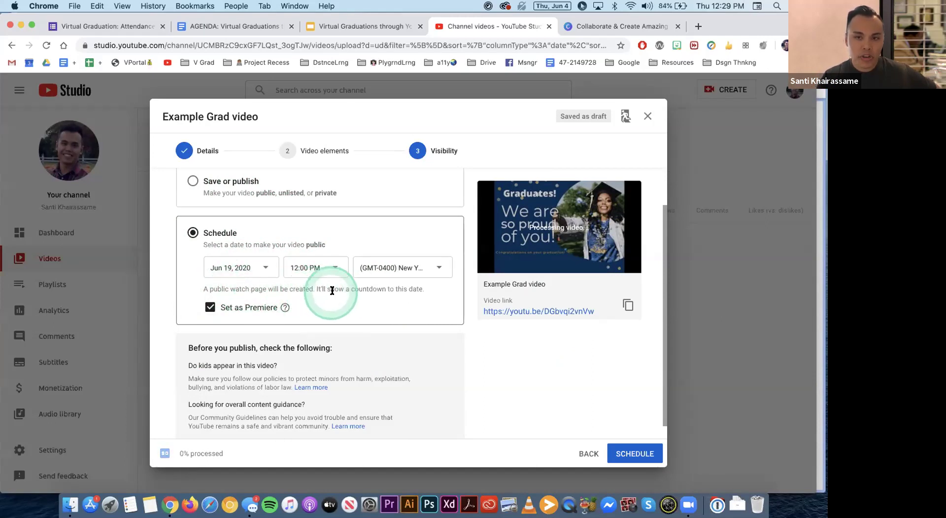
pyautogui.scroll(-1, 340, 295)
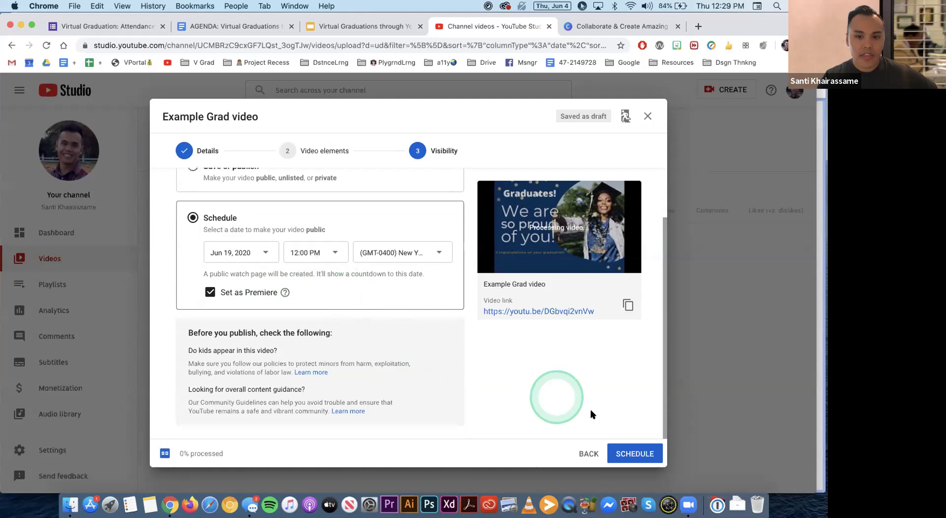
pyautogui.click(640, 454)
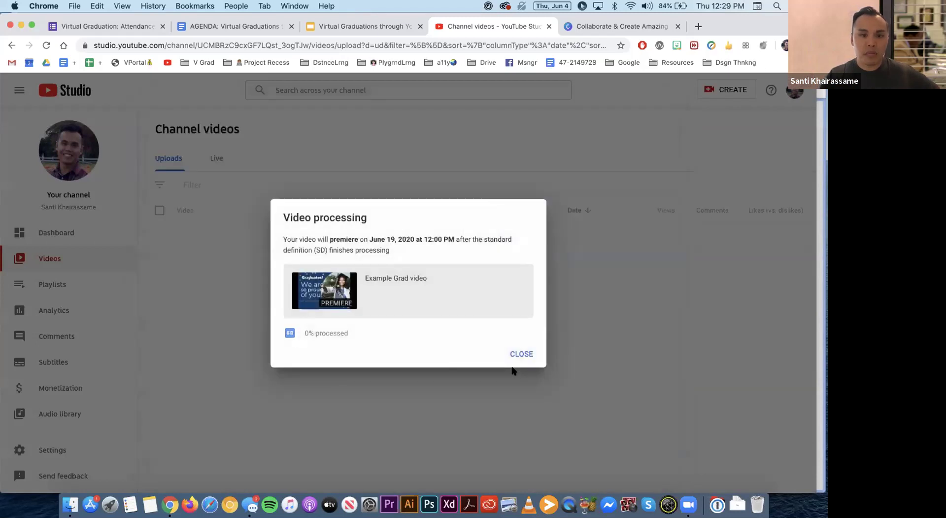
pyautogui.click(518, 350)
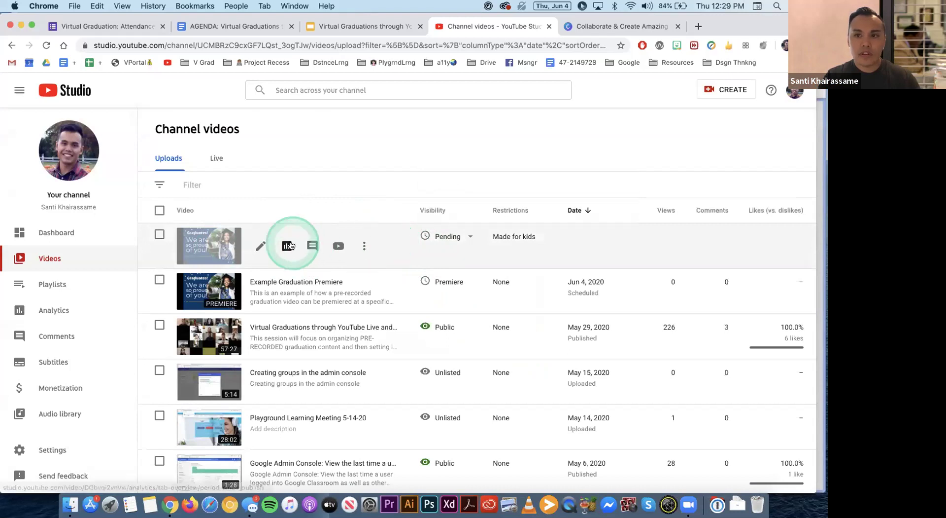
# - Open the details of the "Example Graduation Premiere" video and follow its video link to the watch page
pyautogui.click(216, 287)
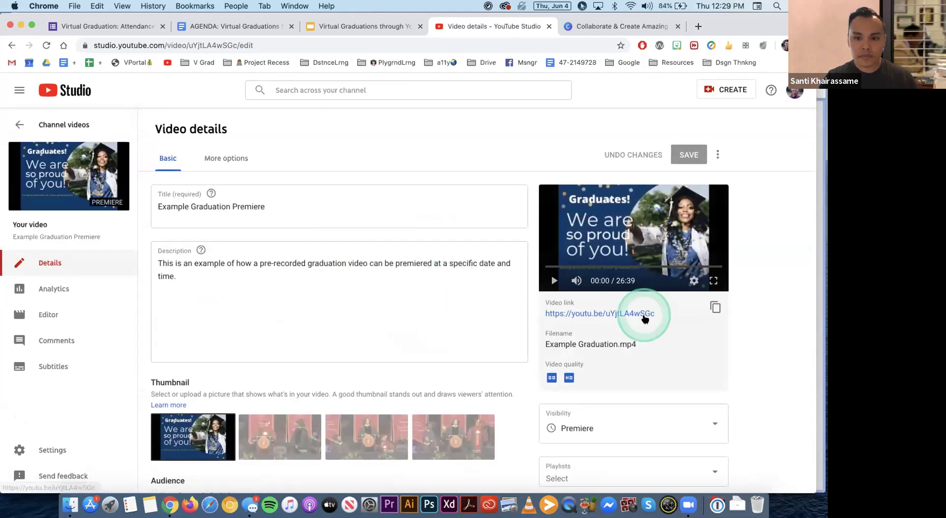
pyautogui.click(625, 313)
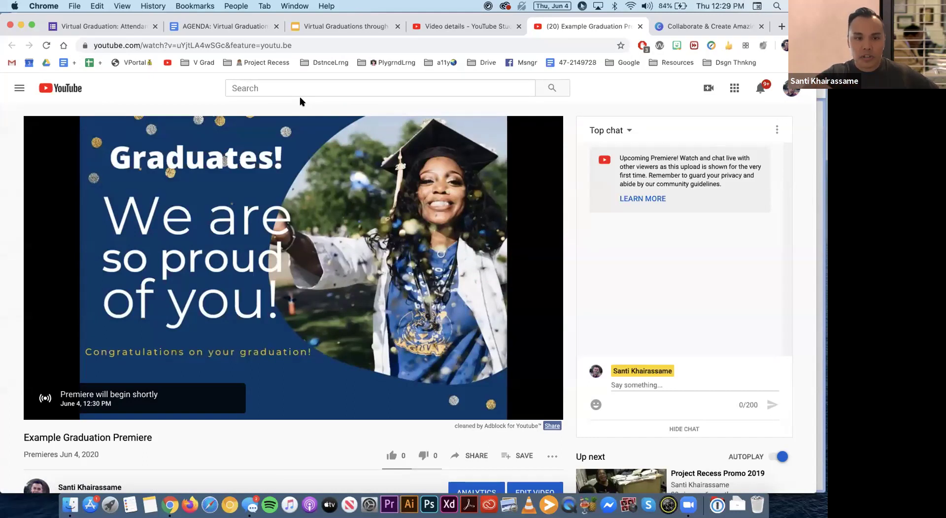
pyautogui.click(127, 401)
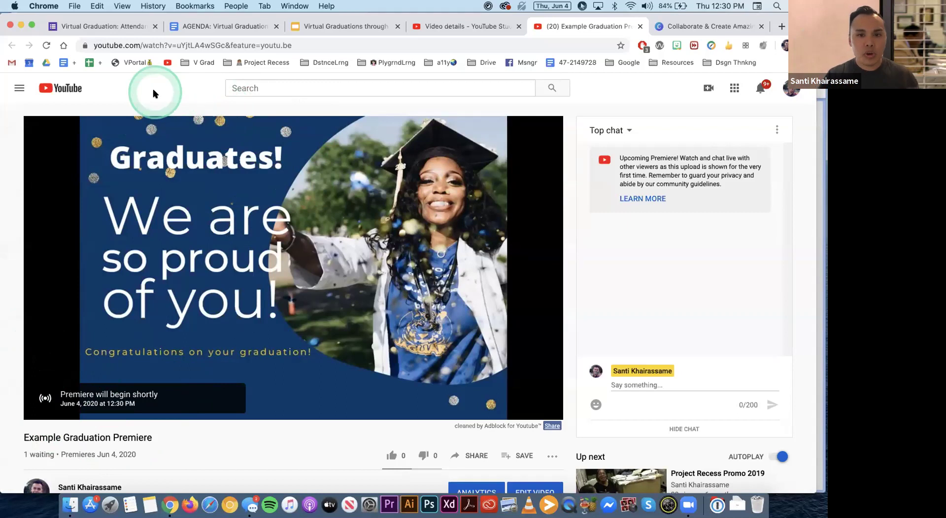
# - Reload the premiere's watch page and lower the player volume while watching the countdown and the video
pyautogui.click(47, 44)
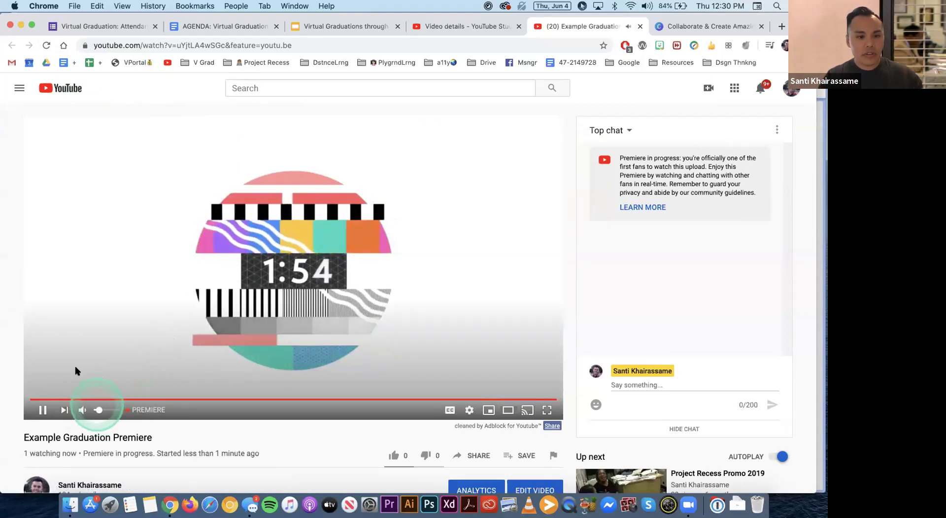
pyautogui.click(98, 410)
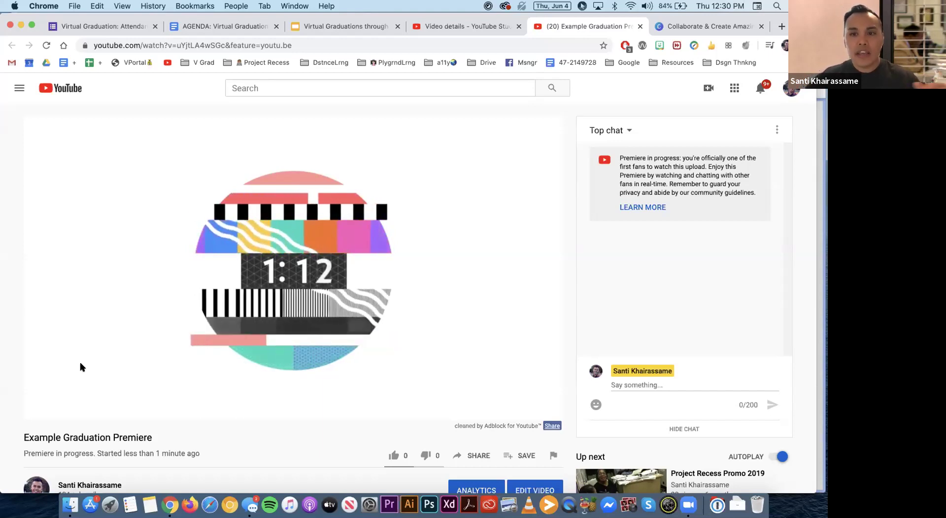
pyautogui.click(128, 365)
pyautogui.click(520, 245)
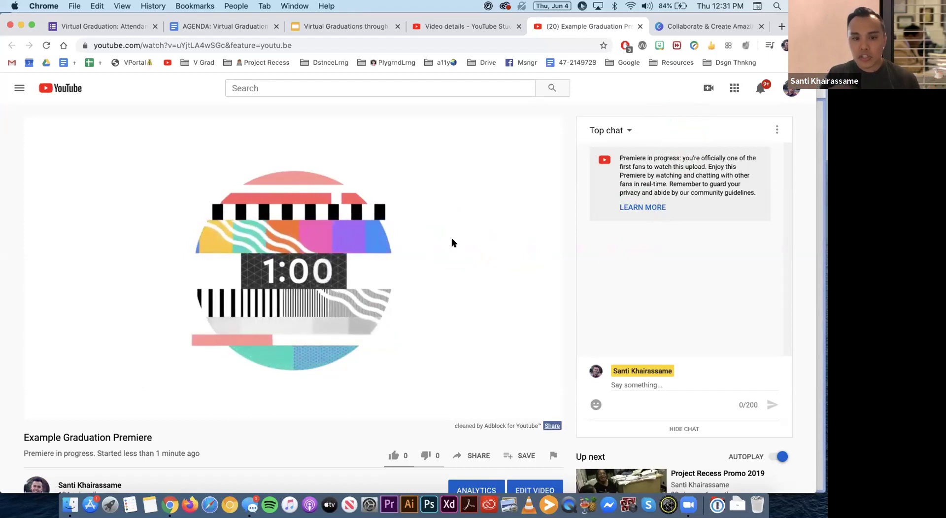
pyautogui.click(721, 262)
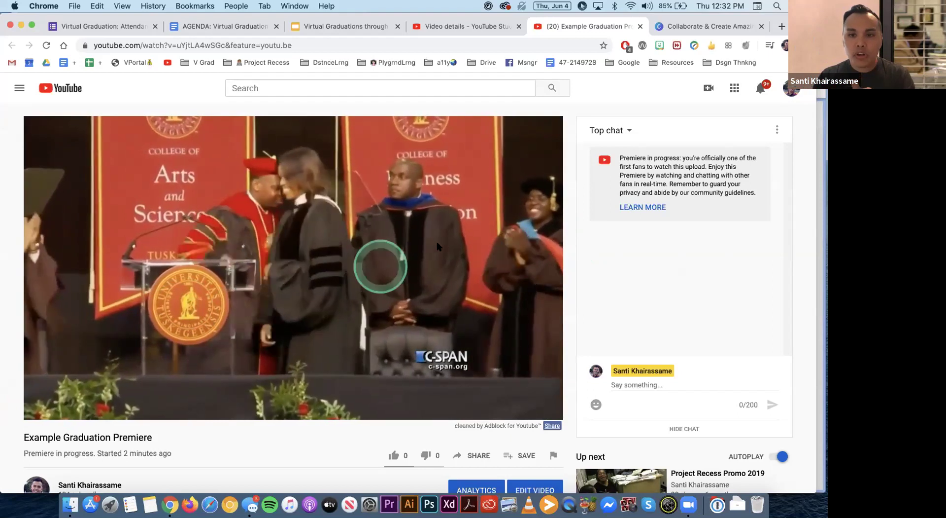
# - Open moderator management from the premiere's live chat and examine the Moderators setting in the channel's community settings
pyautogui.click(776, 132)
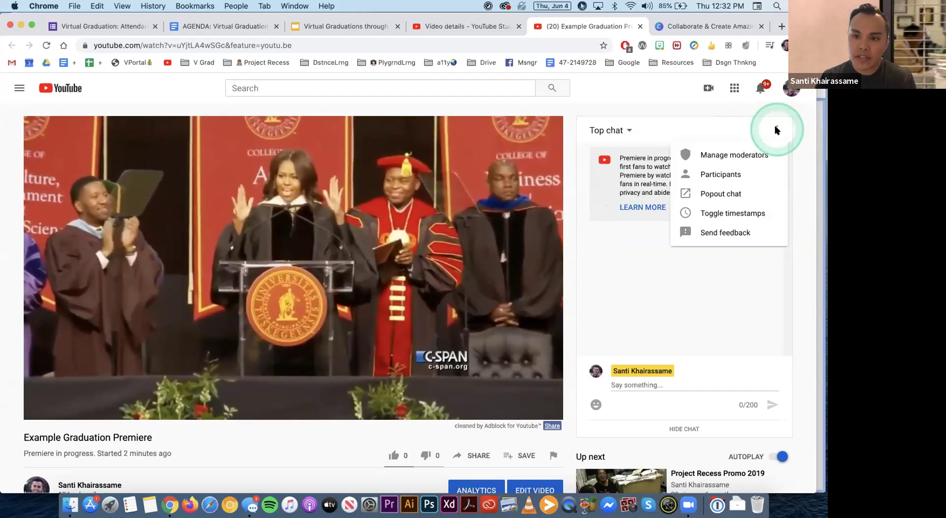
pyautogui.click(741, 156)
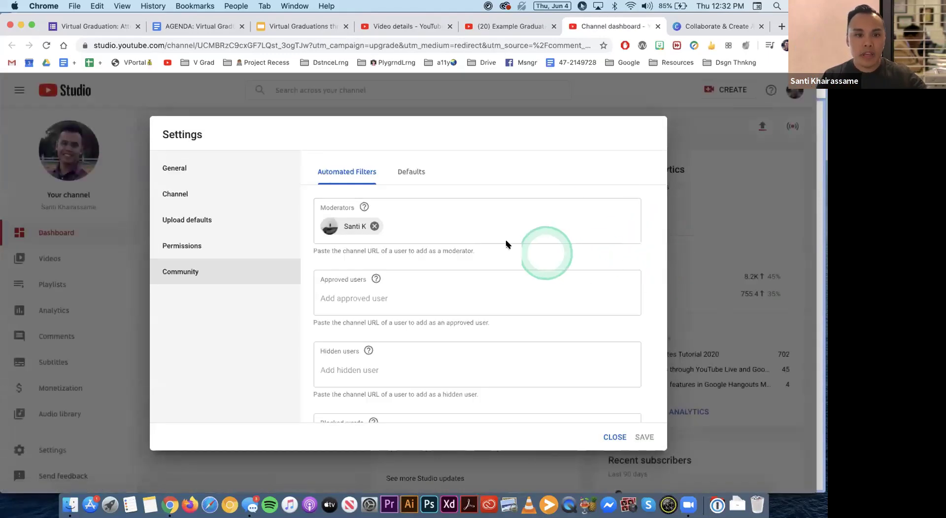
pyautogui.click(353, 226)
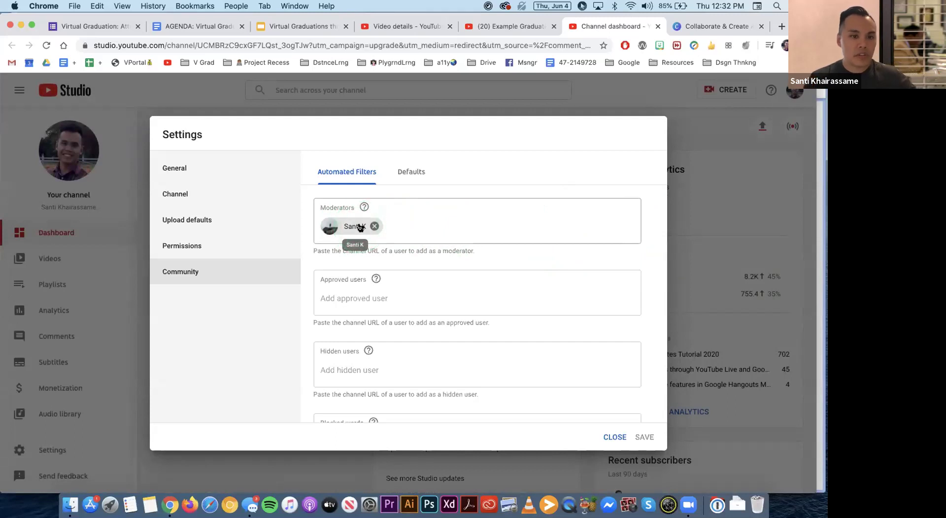
pyautogui.click(401, 216)
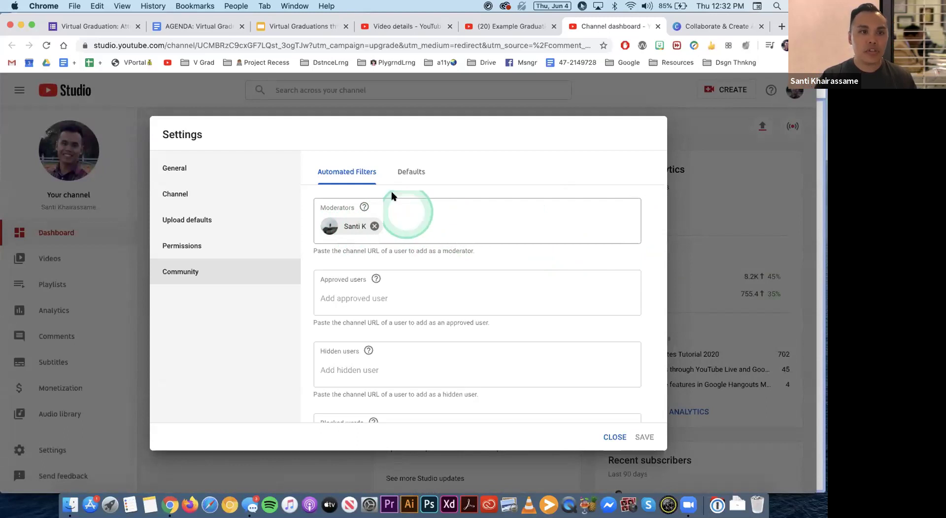
# - Switch to the ms217q.com Chrome profile and open YouTube in a new tab
pyautogui.click(236, 6)
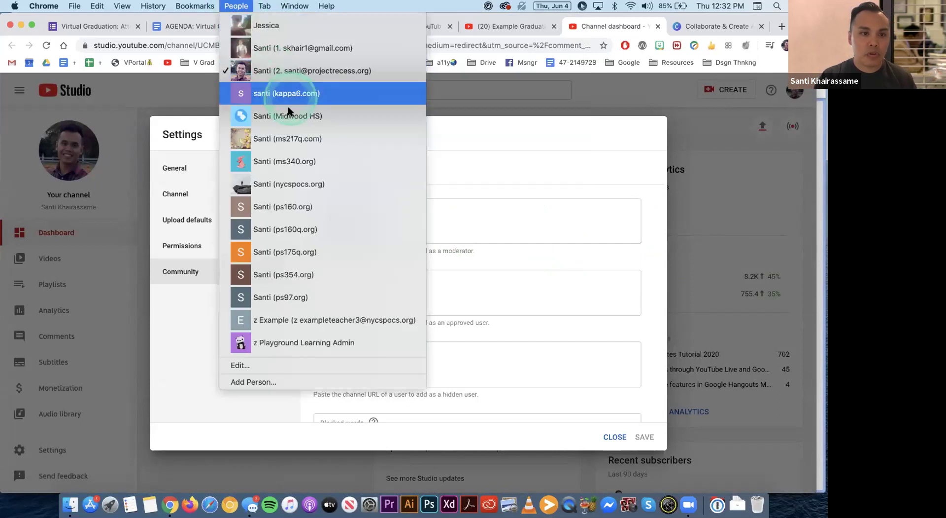
pyautogui.click(286, 138)
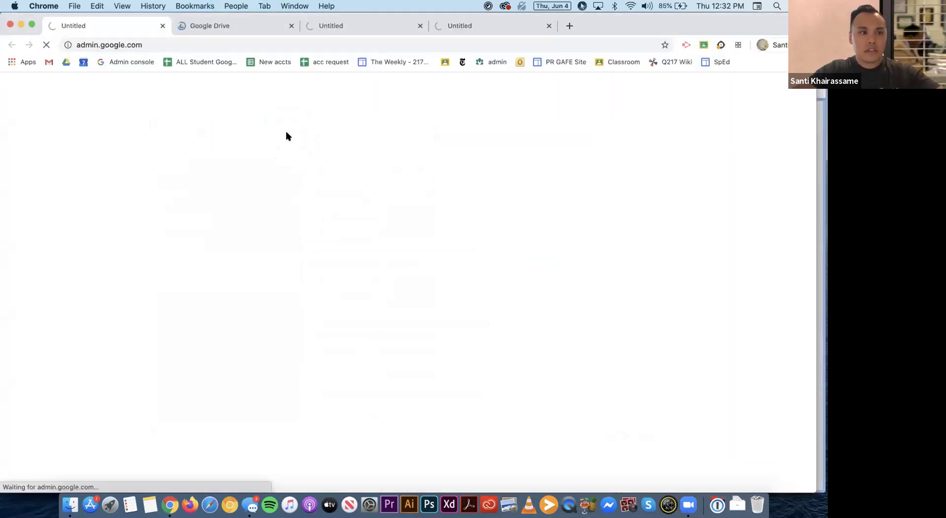
pyautogui.press('super+t')
pyautogui.write('you')
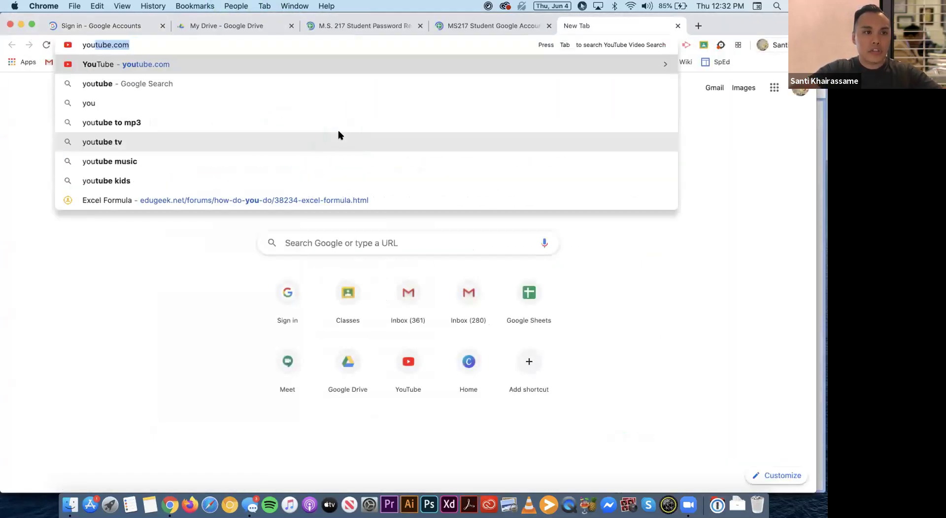
pyautogui.press('Return')
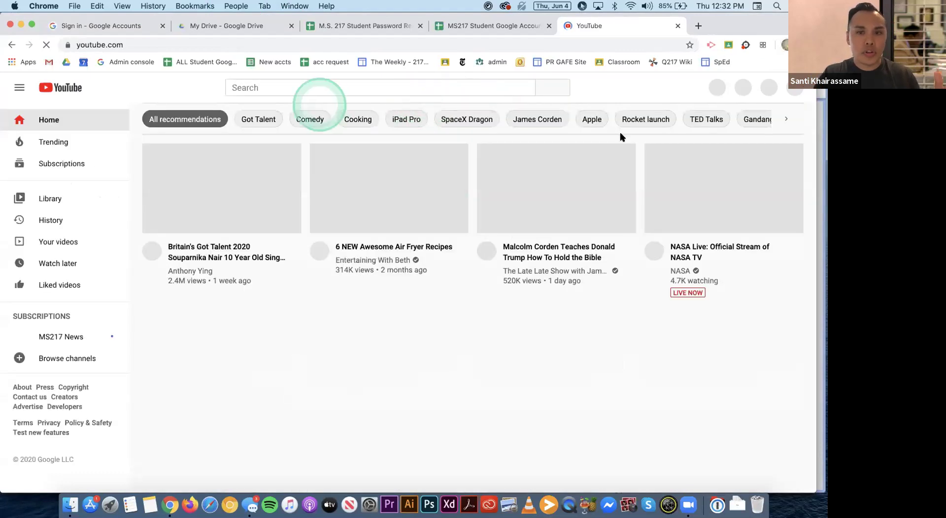
# - Open the signed-in account's own YouTube channel page and copy its URL
pyautogui.click(791, 90)
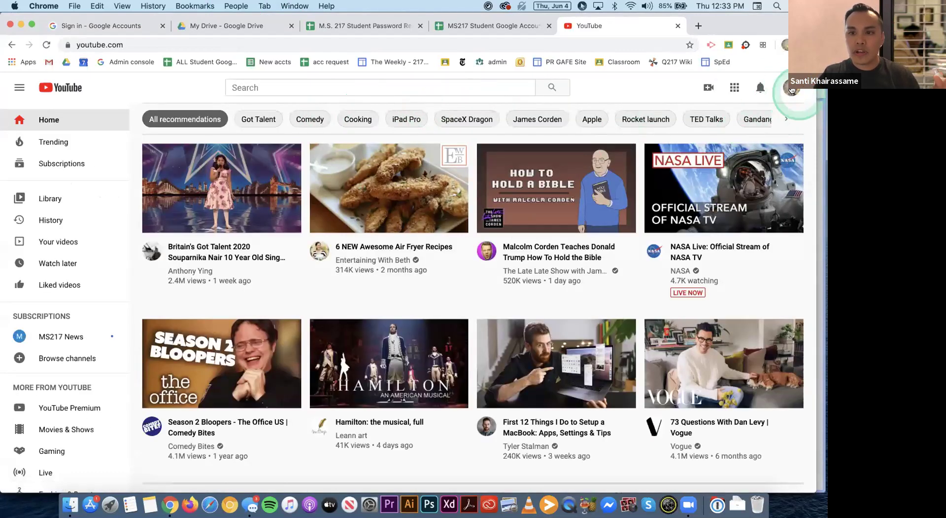
pyautogui.click(723, 167)
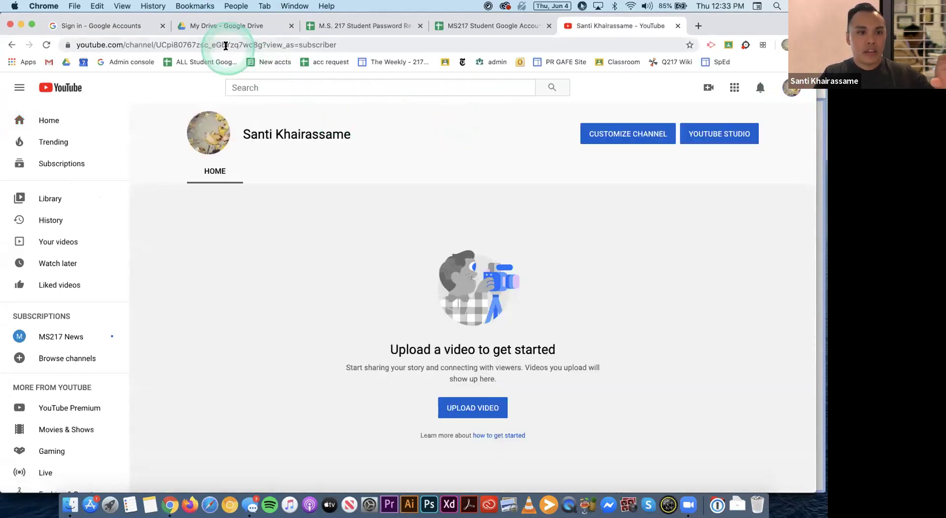
pyautogui.click(226, 46)
pyautogui.press('super+c')
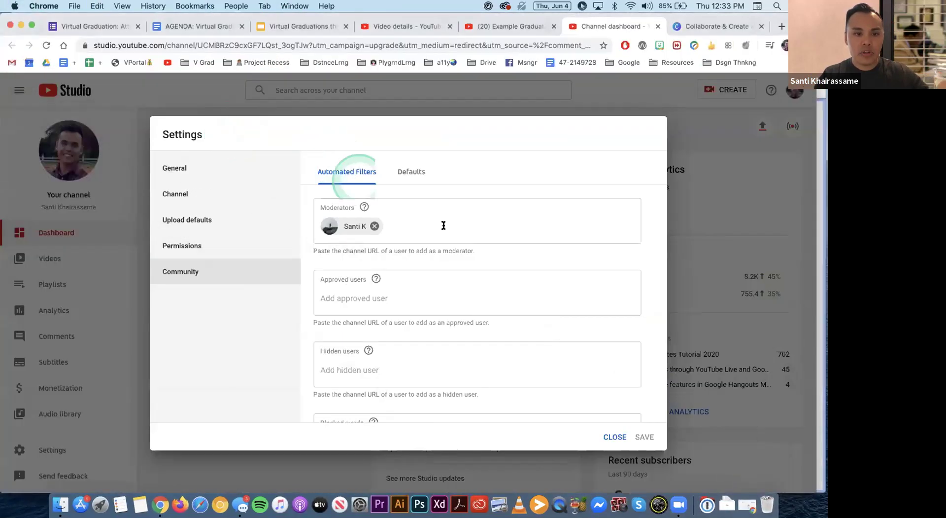
# - Return to the community settings and add the copied channel URL's account as an additional moderator
pyautogui.click(430, 229)
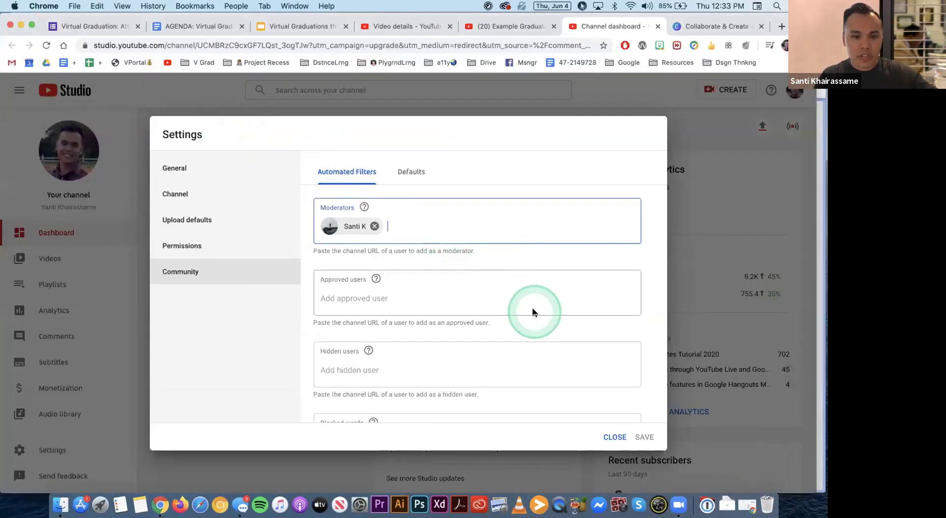
pyautogui.press('super+v')
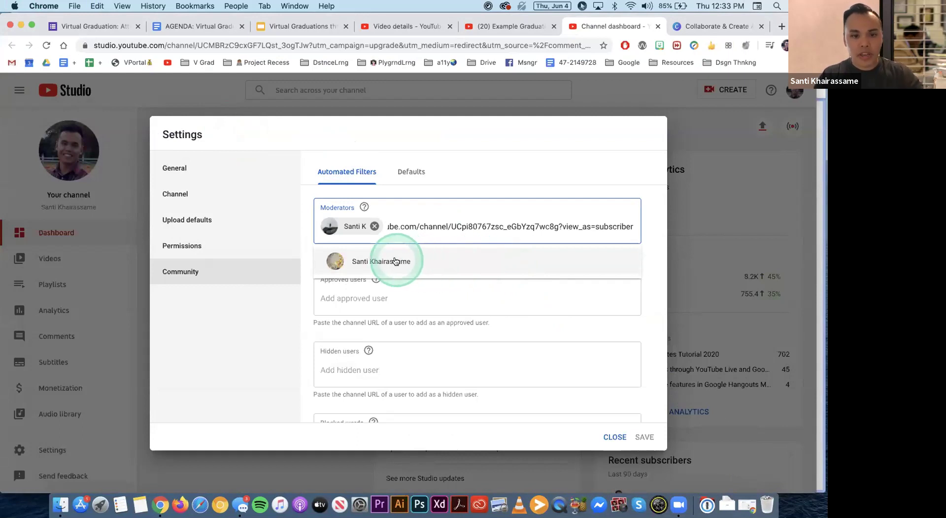
pyautogui.click(395, 260)
pyautogui.click(502, 248)
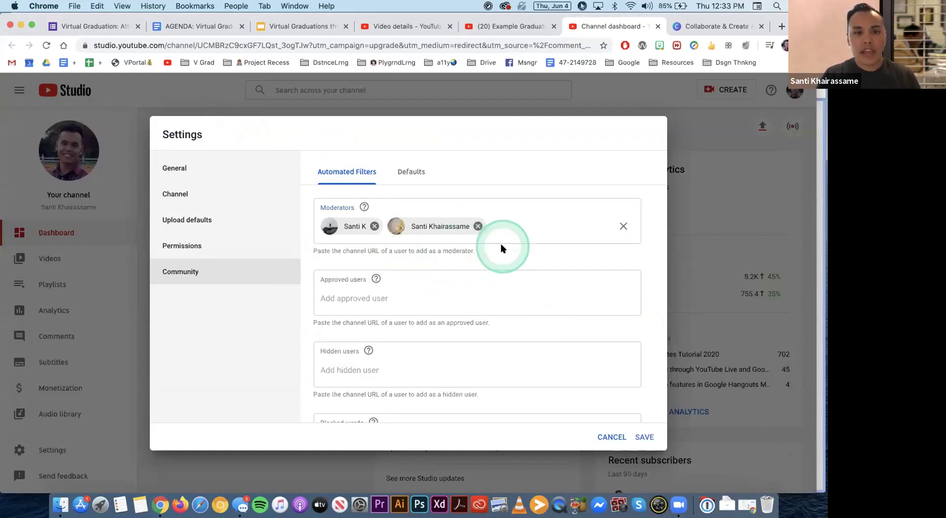
pyautogui.click(481, 277)
pyautogui.scroll(-3, 482, 276)
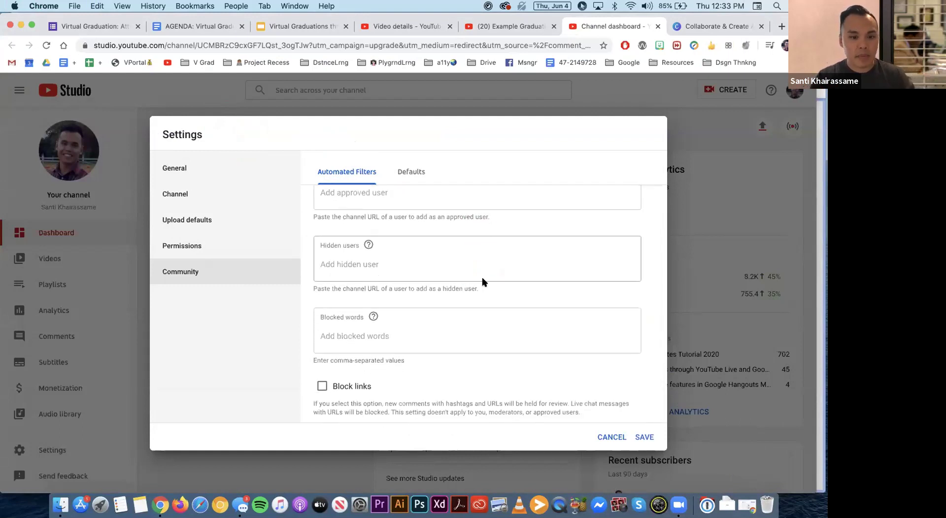
# - Review the General, Channel, Upload defaults and Permissions sections of the channel settings
pyautogui.scroll(3, 481, 279)
pyautogui.click(182, 169)
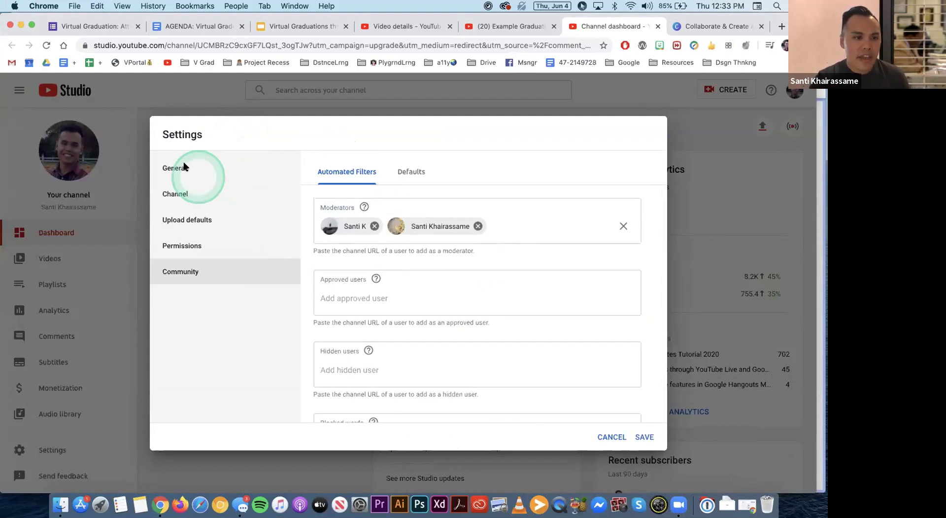
pyautogui.click(180, 193)
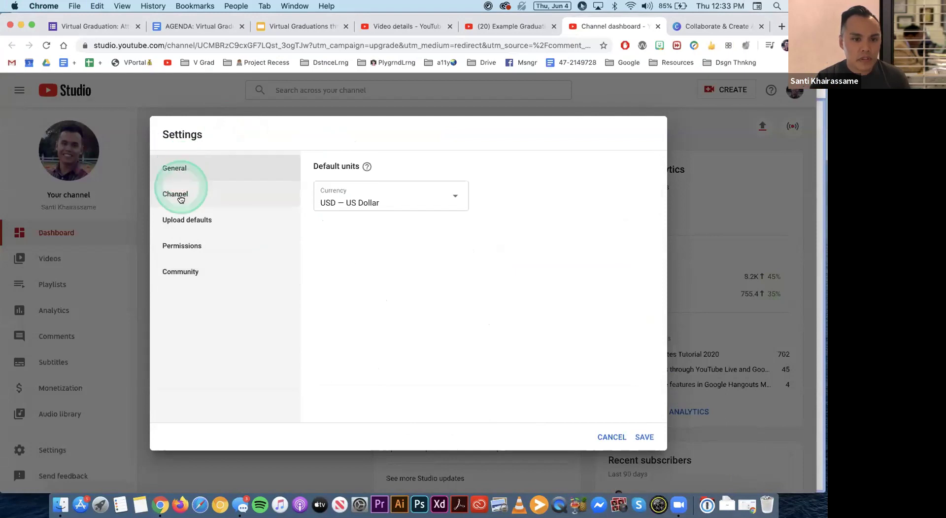
pyautogui.click(182, 221)
pyautogui.click(185, 247)
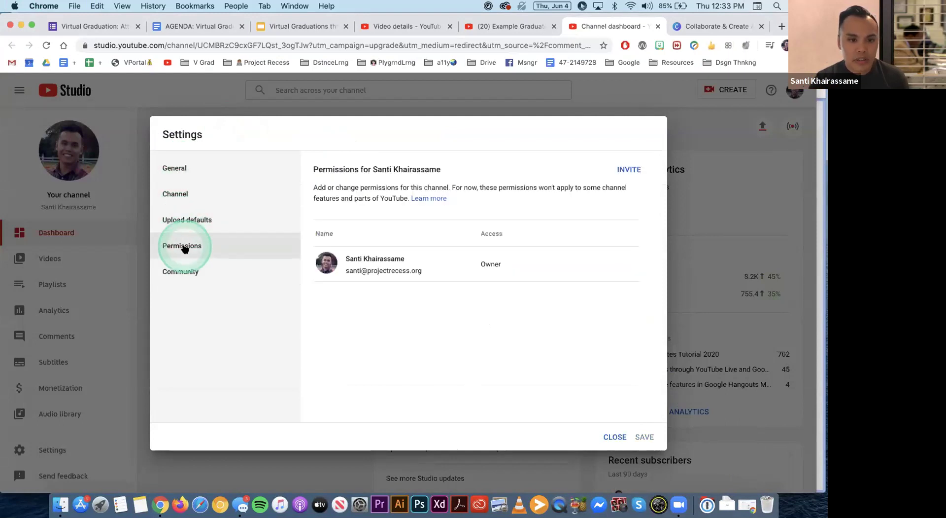
# - In the community defaults, set comments on new videos to Hold all comments for review and save the settings
pyautogui.click(184, 270)
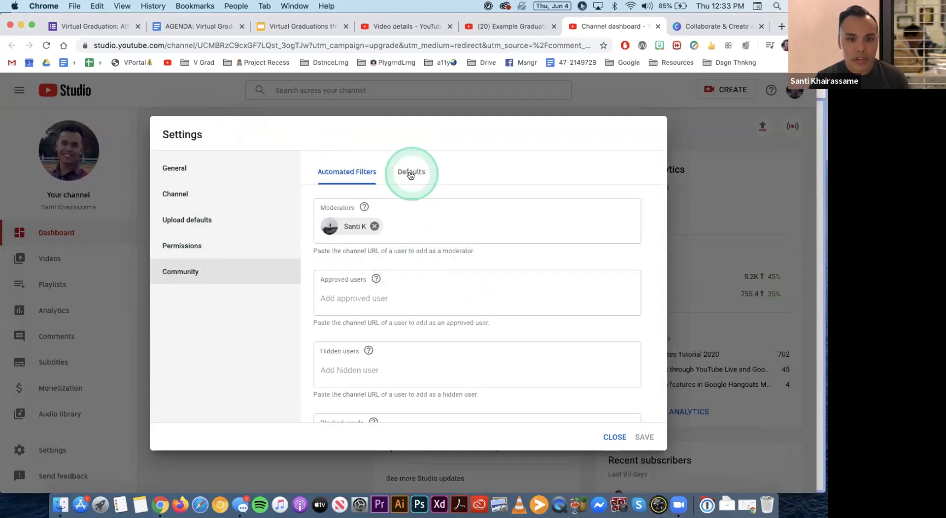
pyautogui.click(411, 173)
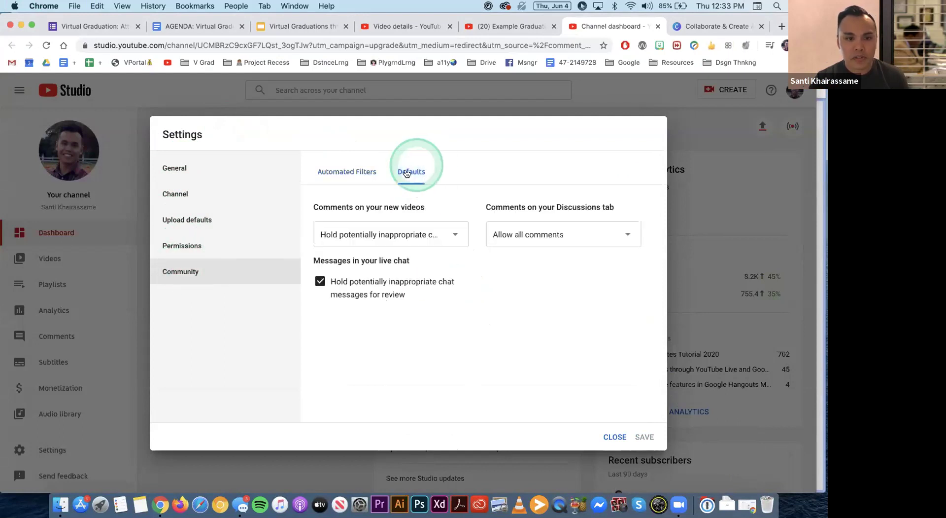
pyautogui.click(446, 235)
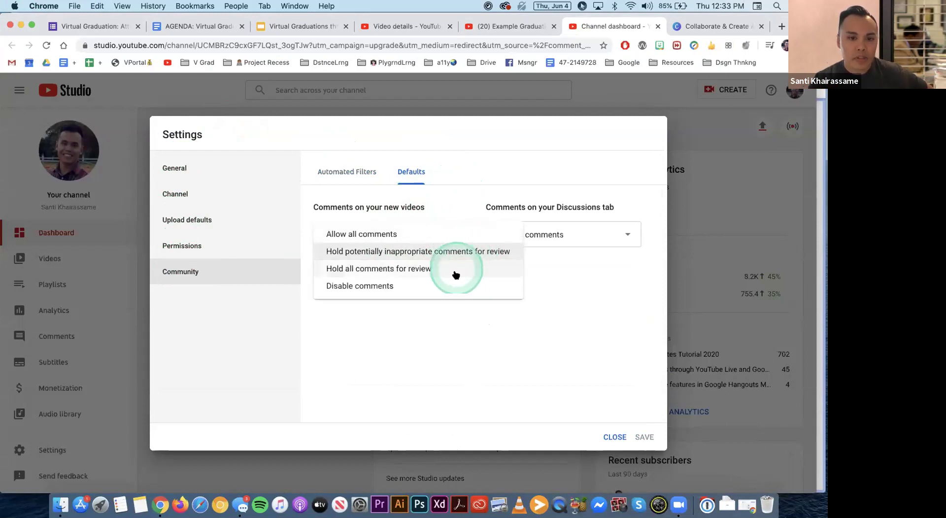
pyautogui.click(419, 269)
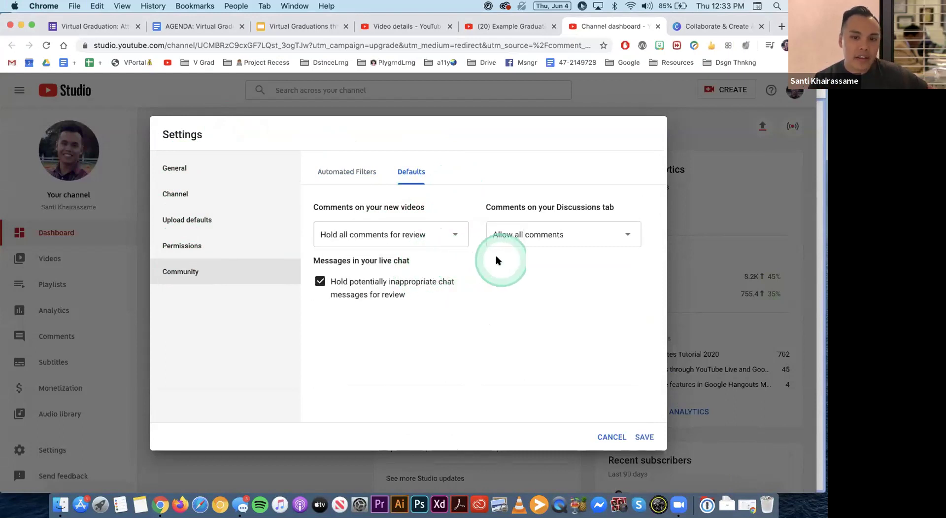
pyautogui.click(643, 435)
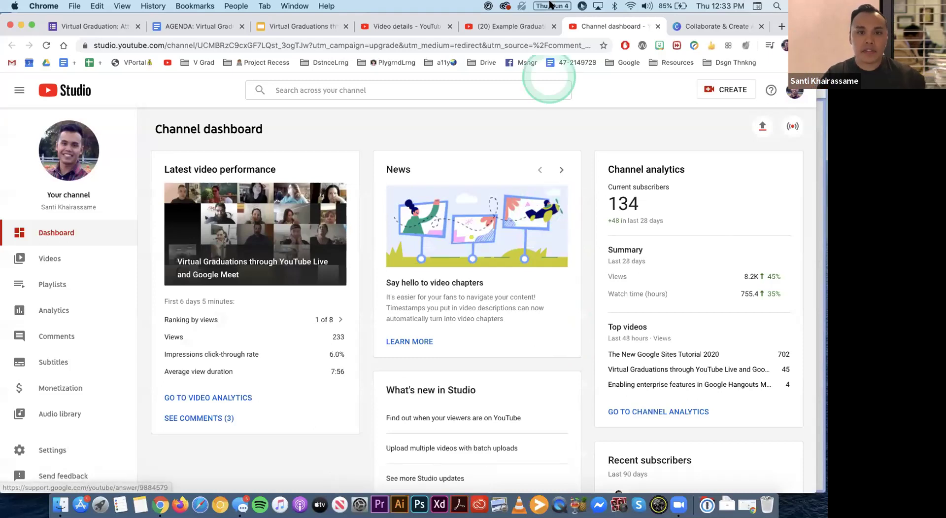
# - Return to the Example Graduation Premiere watch page and try out rewinding and pausing the running premiere
pyautogui.click(508, 26)
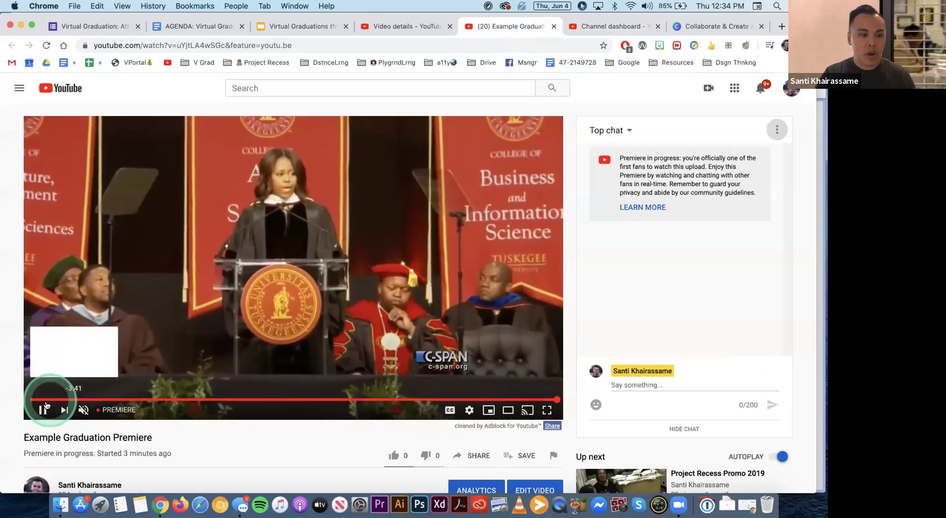
pyautogui.click(547, 398)
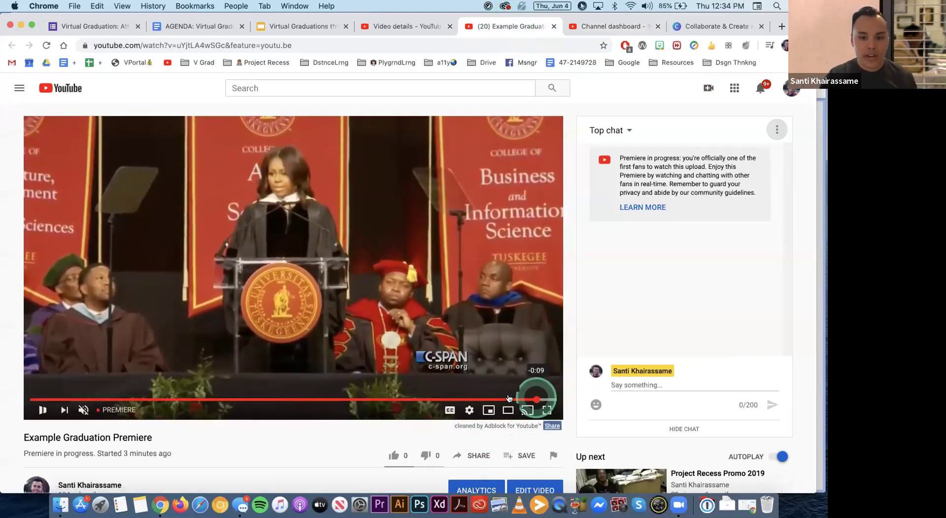
pyautogui.click(434, 399)
pyautogui.click(104, 399)
pyautogui.click(44, 404)
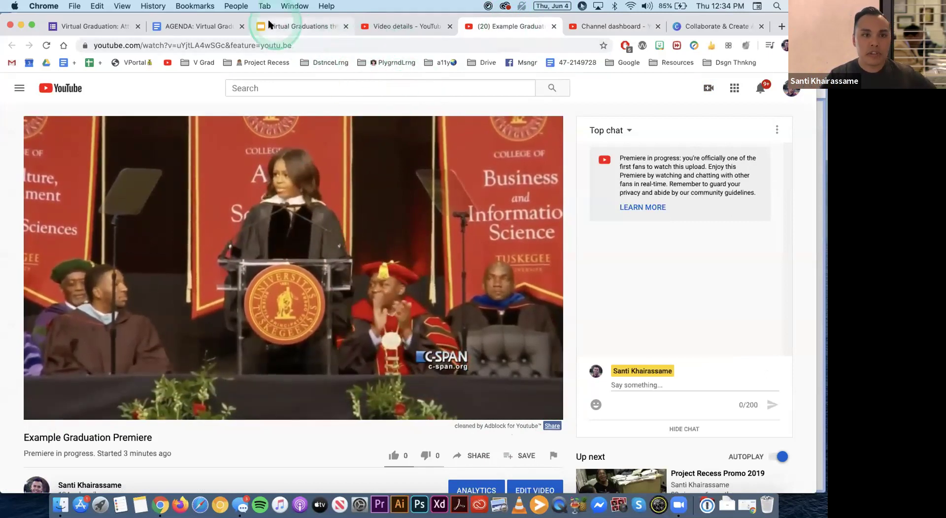
# - Switch to the Virtual Graduations presentation and go through the YouTube slides up to The Playlist Option slide
pyautogui.click(317, 26)
pyautogui.scroll(-7, 69, 289)
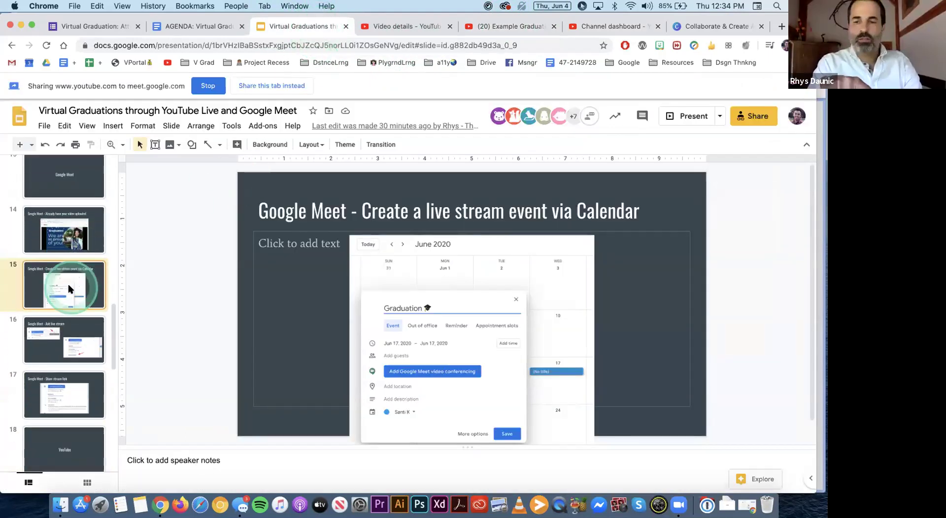
pyautogui.scroll(-1, 69, 289)
pyautogui.click(80, 290)
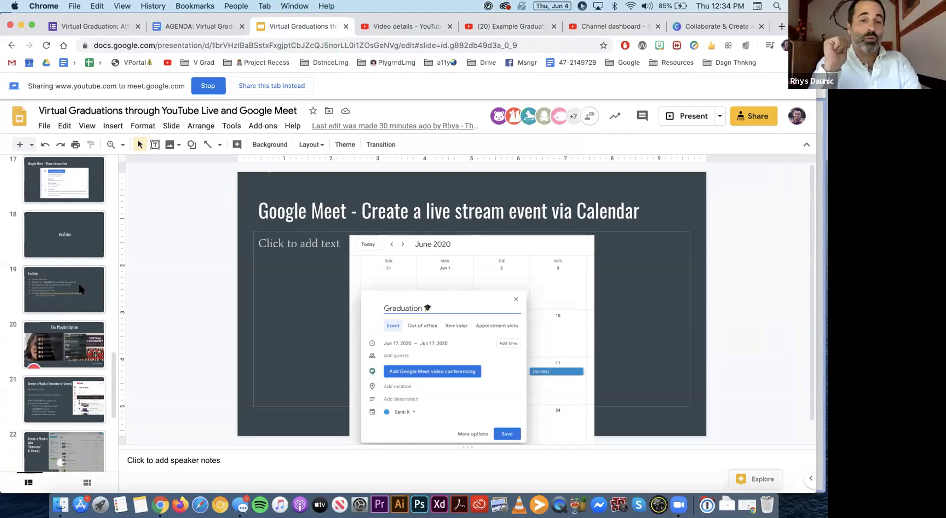
pyautogui.click(72, 235)
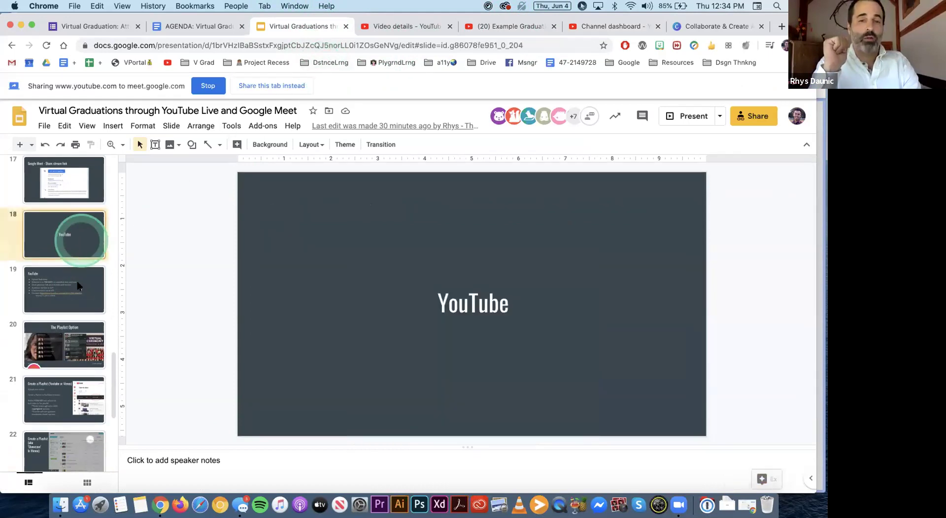
pyautogui.click(74, 330)
pyautogui.click(77, 291)
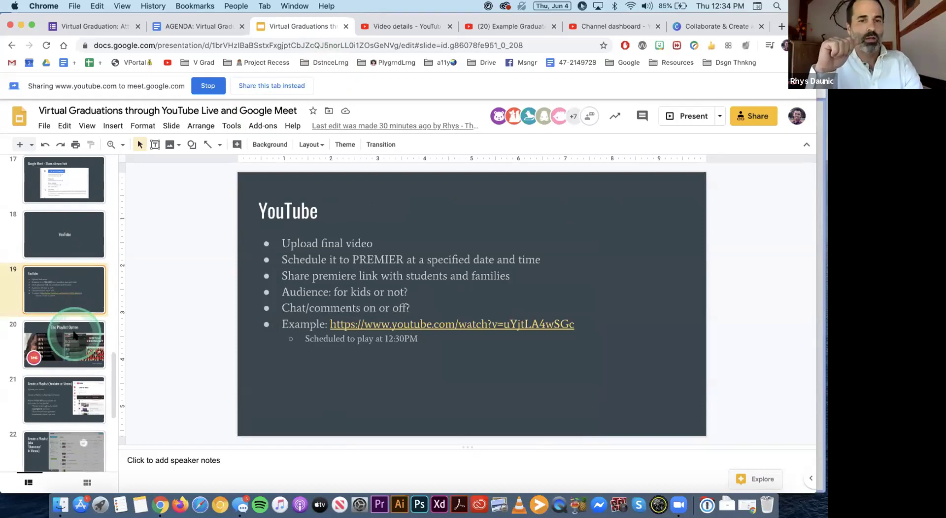
pyautogui.click(74, 334)
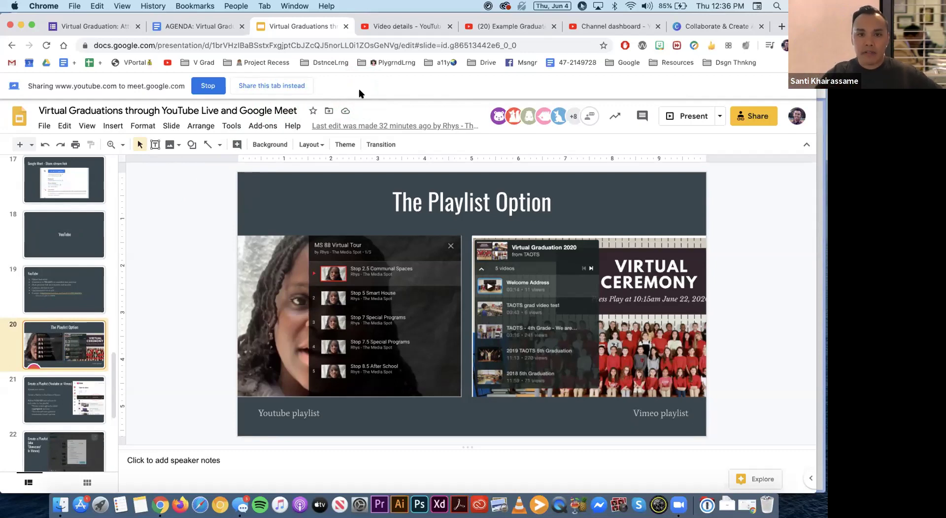
# - Go back to the premiere's watch page, rewind to the countdown, skip ahead to the ceremony footage and pause playback
pyautogui.click(407, 27)
pyautogui.click(612, 27)
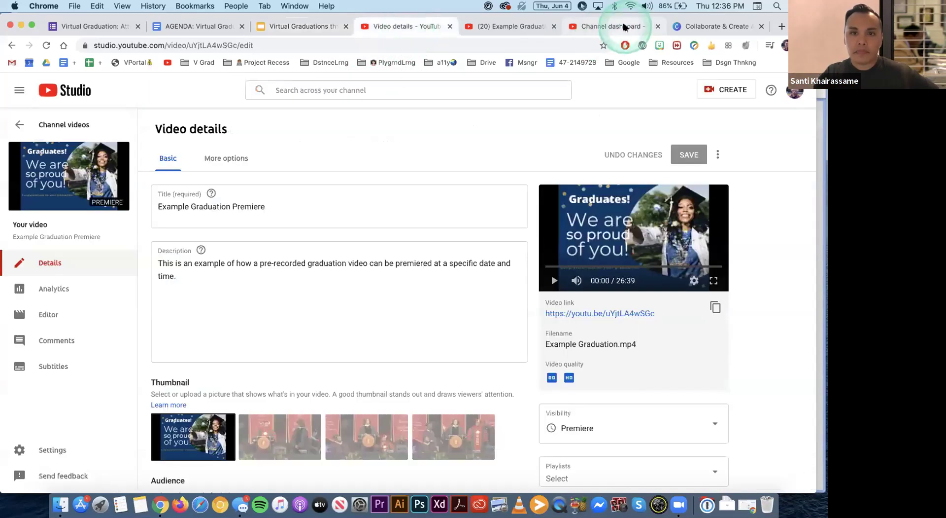
pyautogui.click(499, 25)
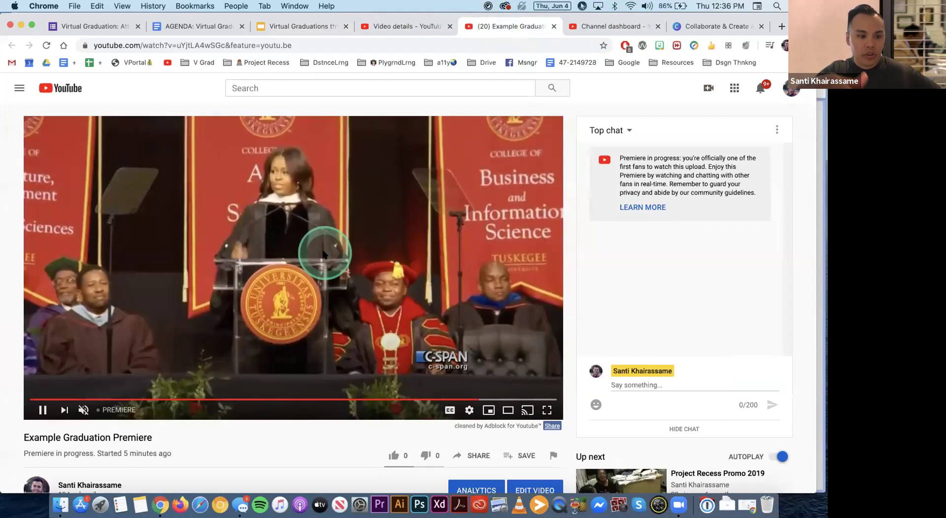
pyautogui.scroll(-1, 141, 316)
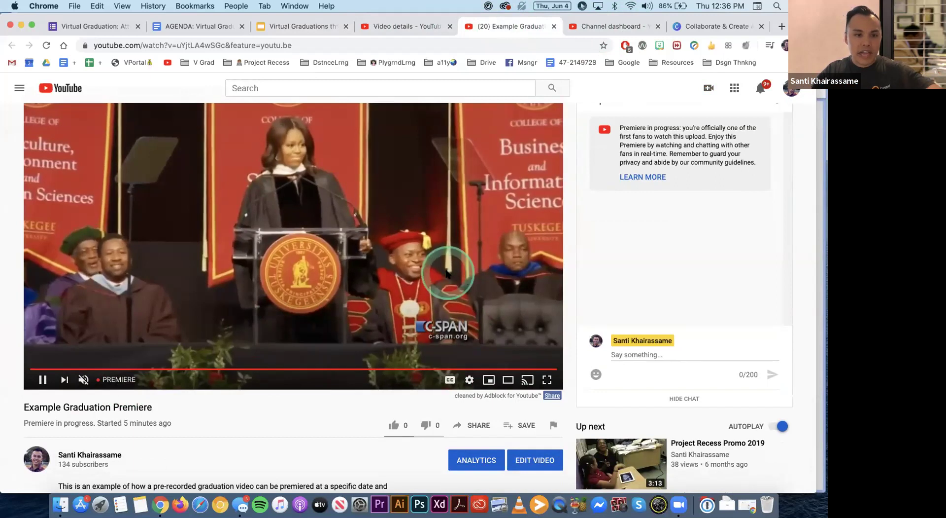
pyautogui.moveTo(552, 367); pyautogui.dragTo(124, 368)
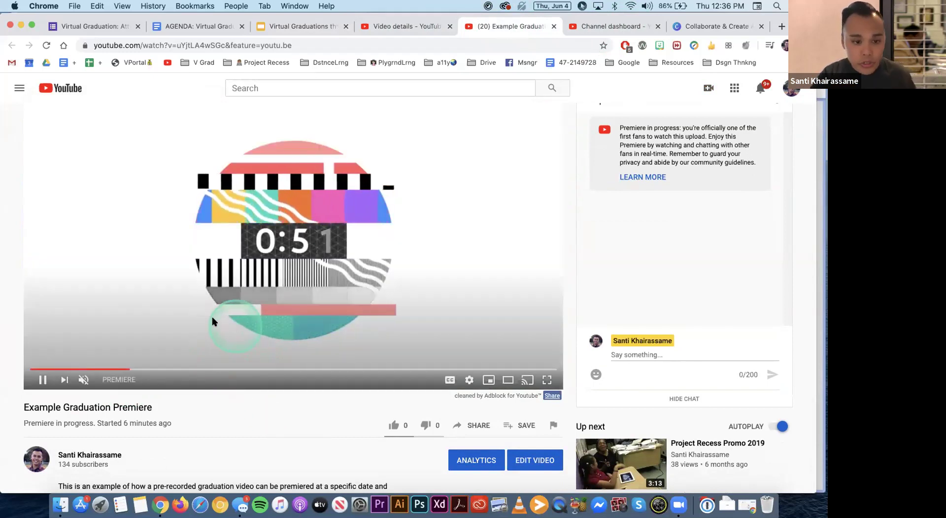
pyautogui.moveTo(147, 371); pyautogui.dragTo(213, 368)
pyautogui.click(271, 249)
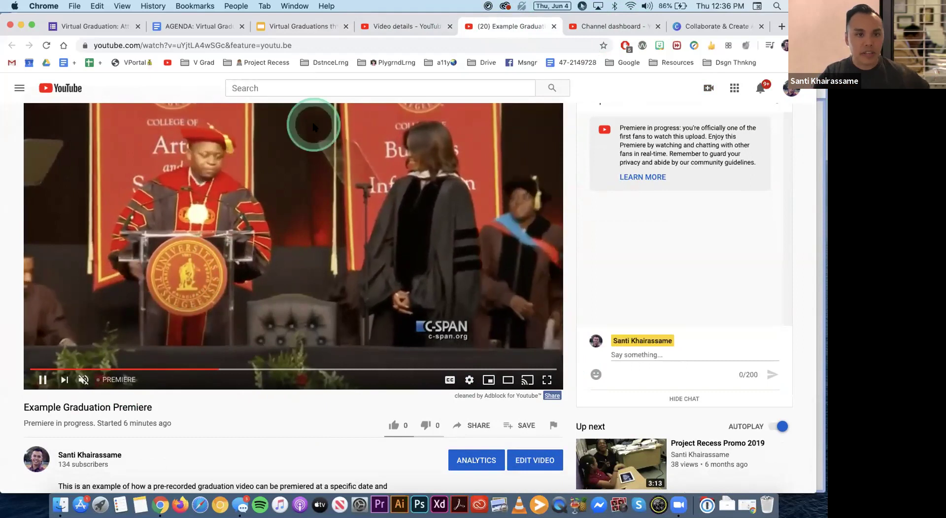
pyautogui.click(46, 380)
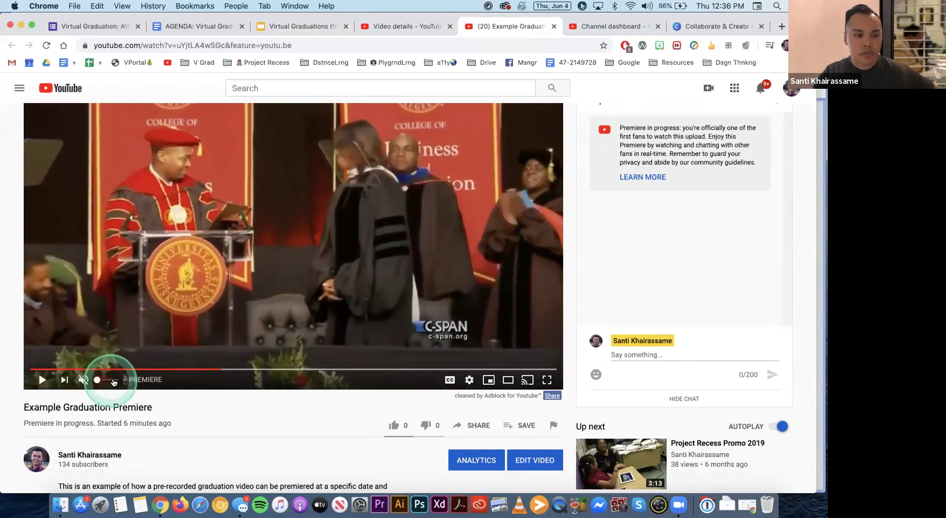
# - Return to The Playlist Option slide in the Virtual Graduations presentation
pyautogui.click(300, 25)
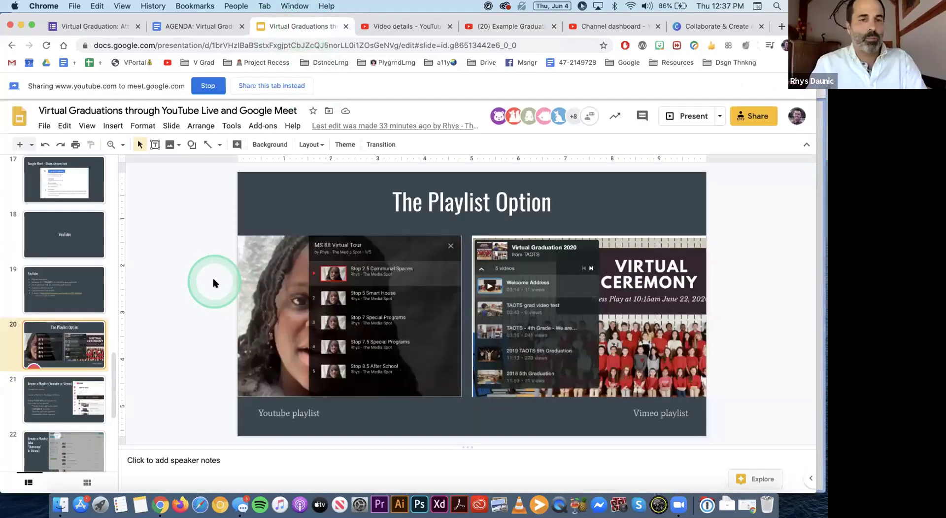